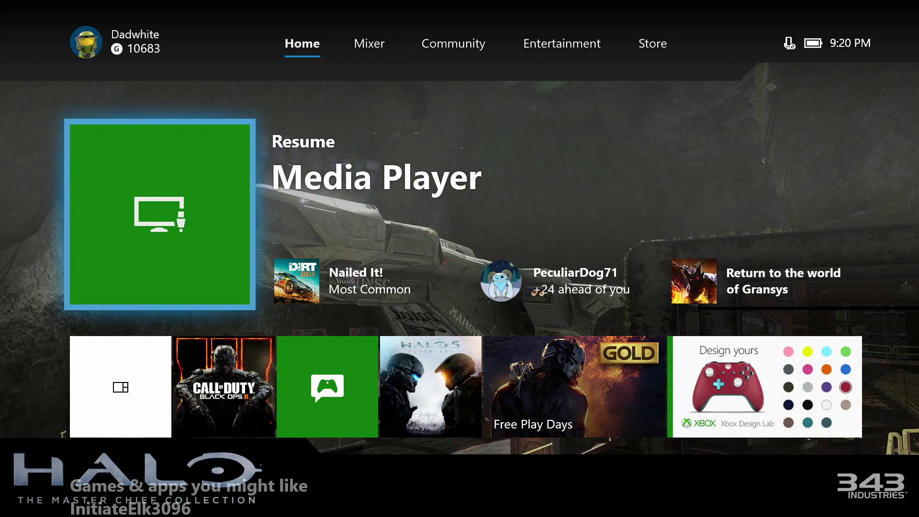
- From the Xbox guide's System section, open All settings
key("super")
key("Right")
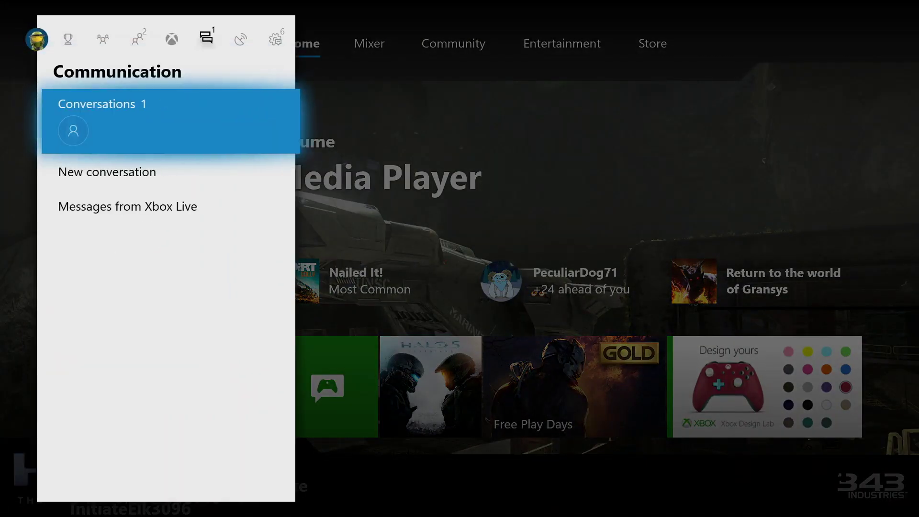
key("Right")
key("Right")
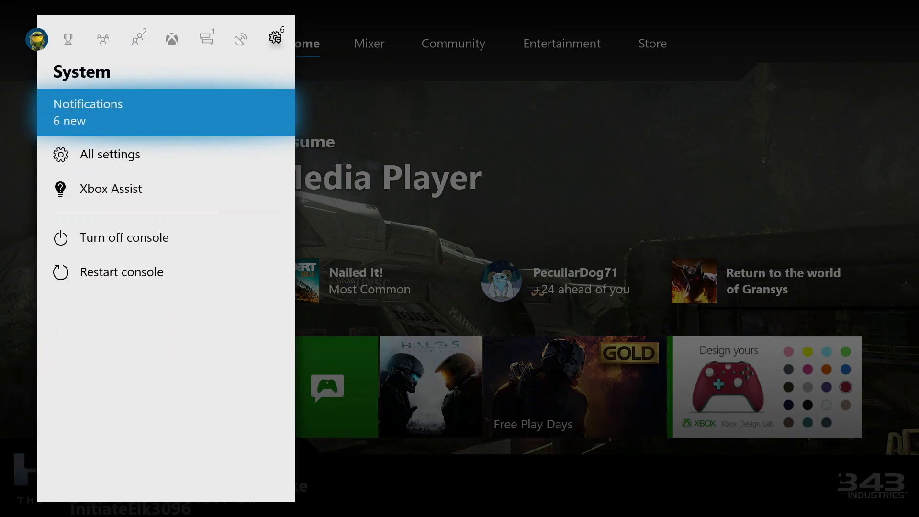
key("Down")
key("Return")
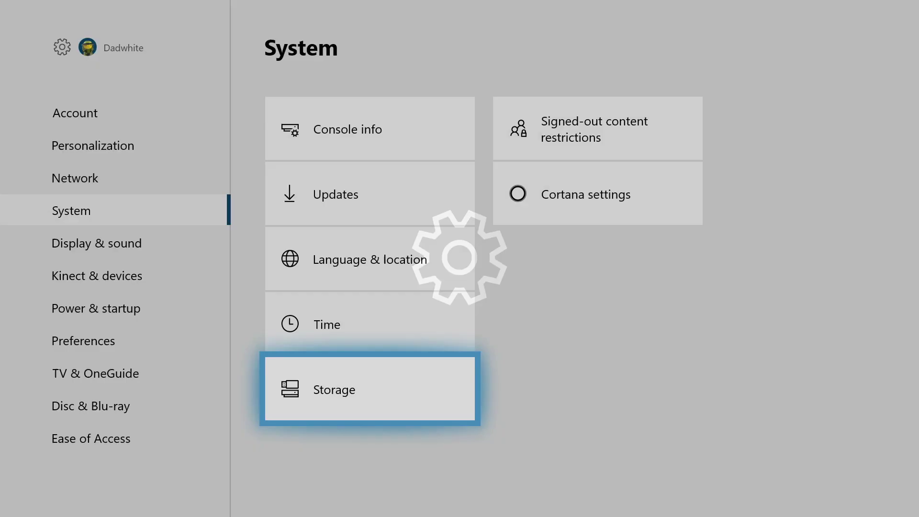
- Go to System > Storage to list the internal and external drives
key("Left")
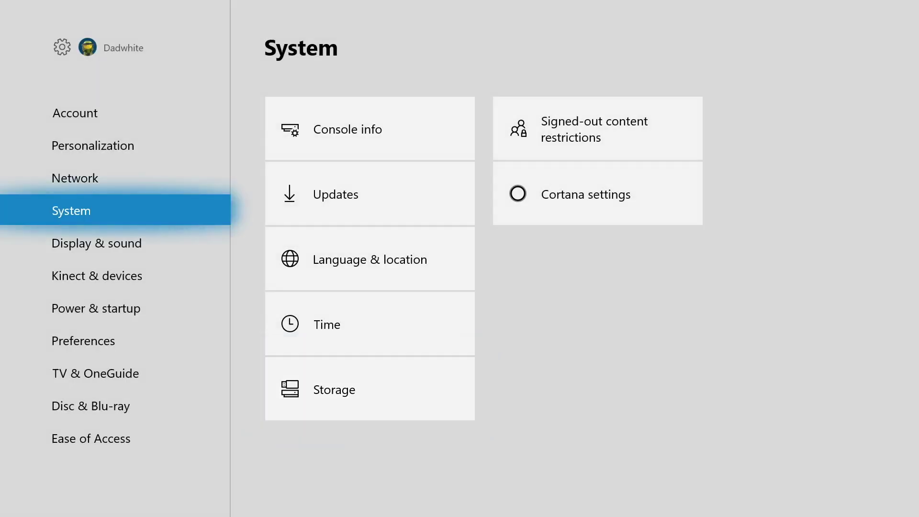
key("Right")
key("Down")
key("Left")
key("Down")
key("Up")
key("Right")
key("Down")
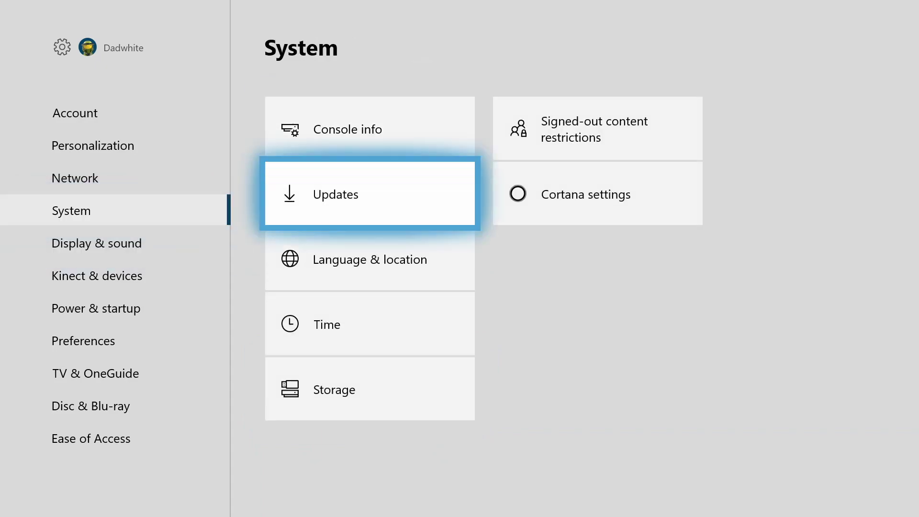
key("Down")
key("Down")
key("Down")
key("Return")
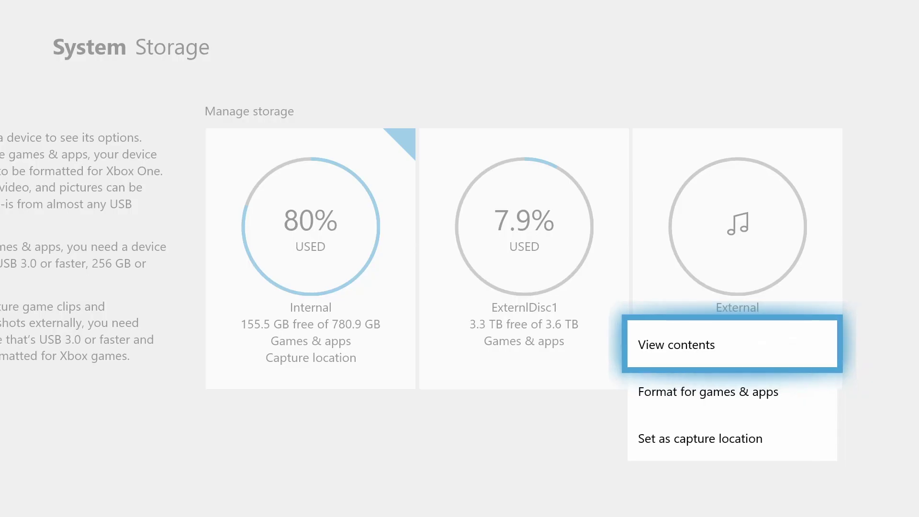
- Set the External drive as the capture location for game clips and confirm
key("Down")
key("Down")
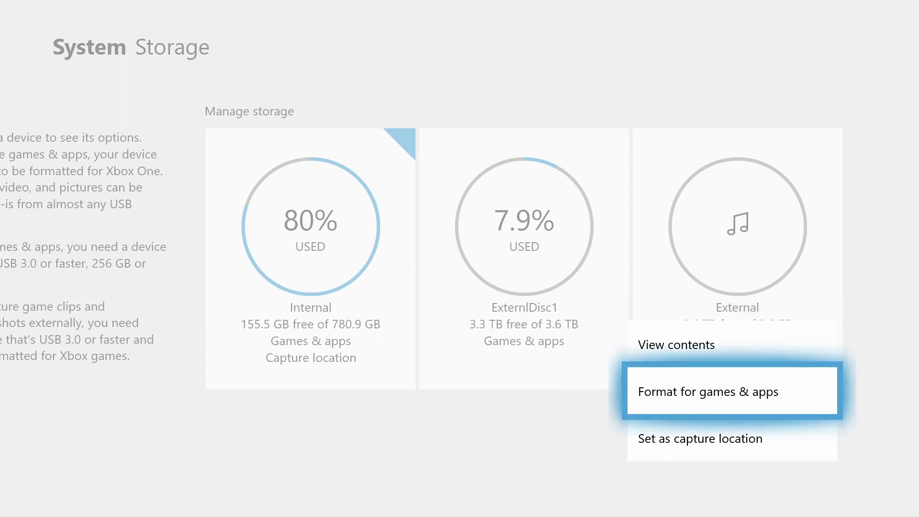
key("Return")
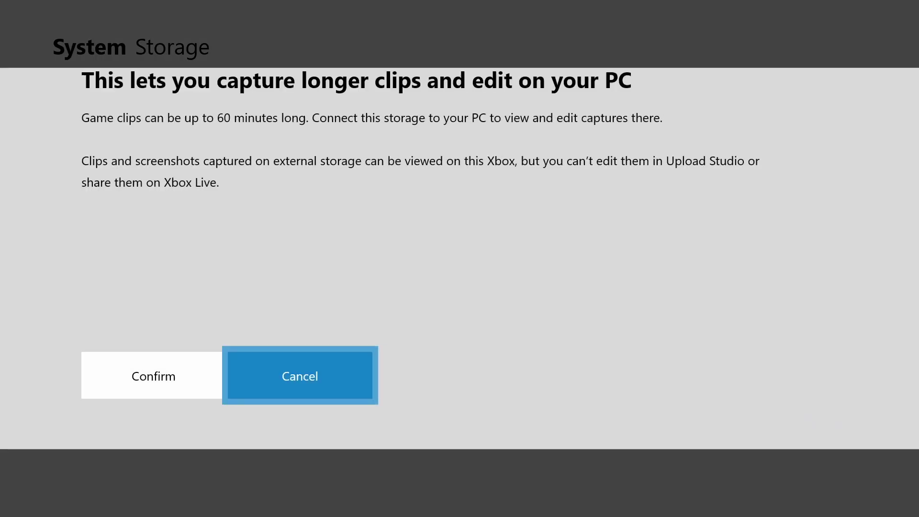
key("Left")
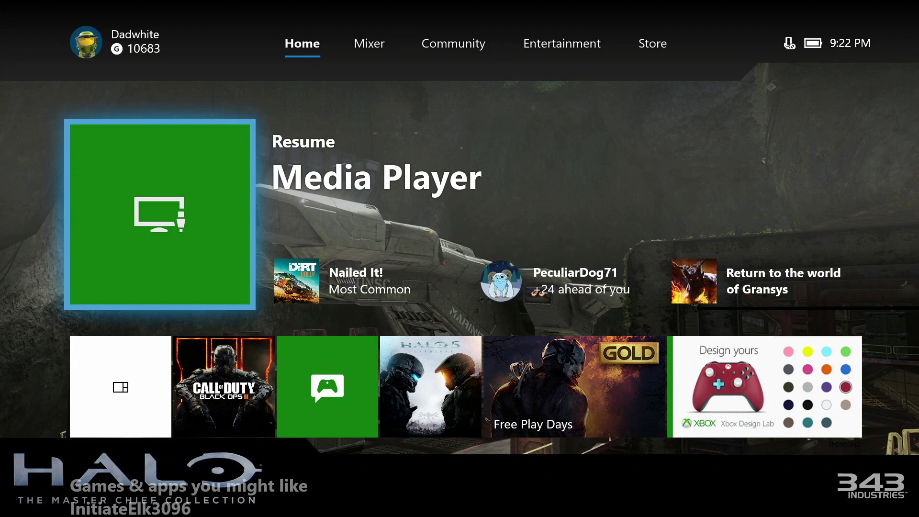
- Launch Call of Duty: Black Ops 3 from its Home screen tile
key("Down")
key("Down")
key("Up")
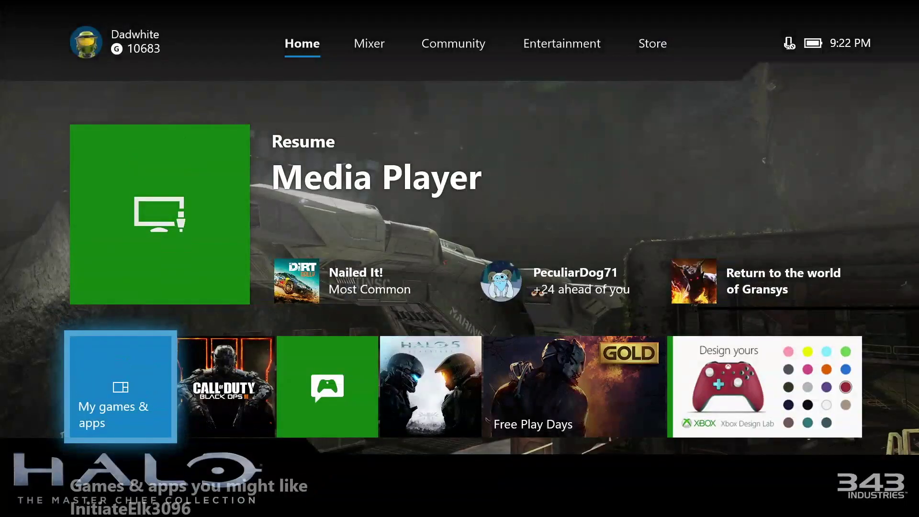
key("Right")
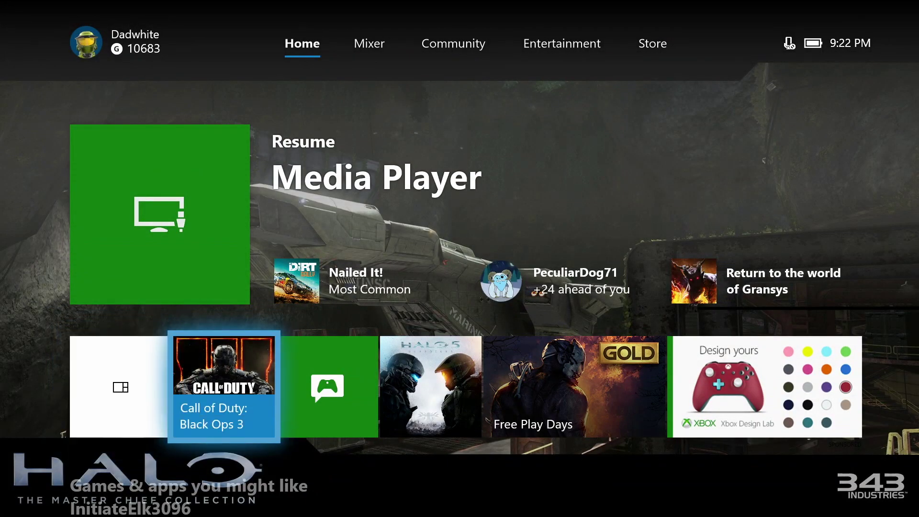
key("Return")
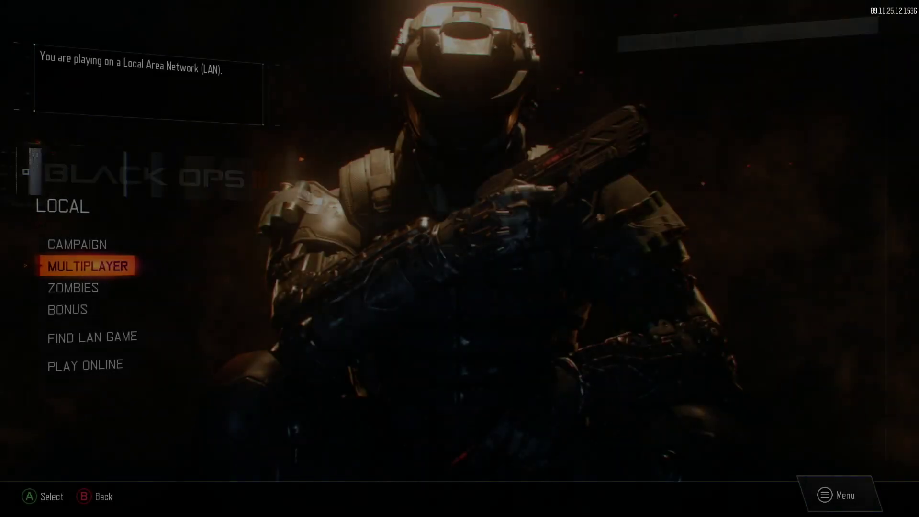
key("Return")
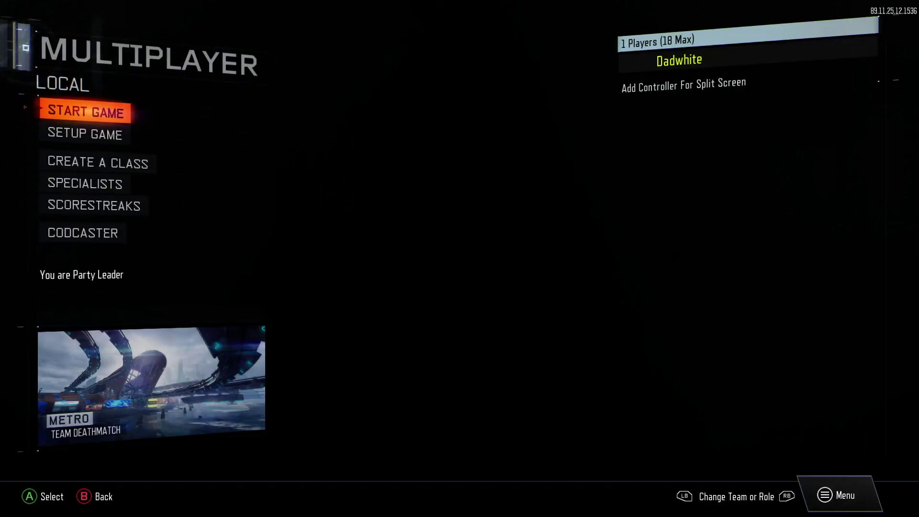
- Get past the title screen into the multiplayer lobby, cancelling Leave Lobby
key("super")
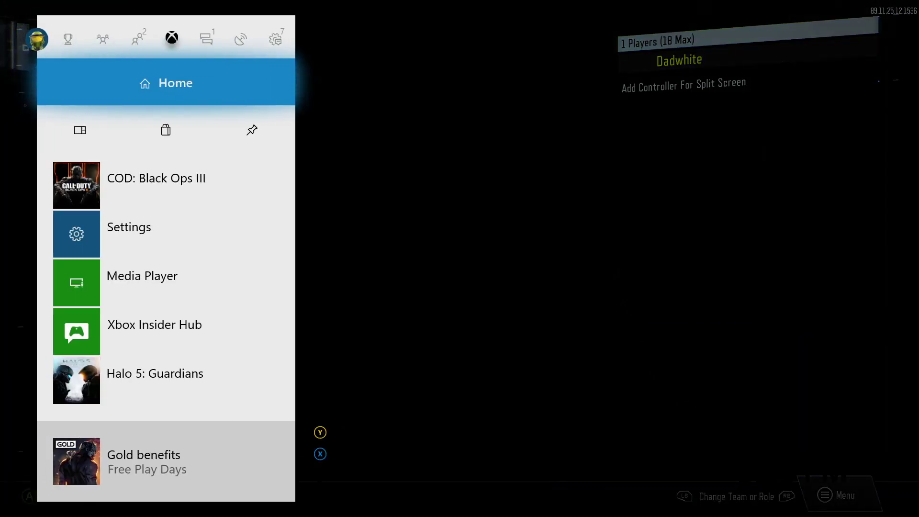
key("Escape")
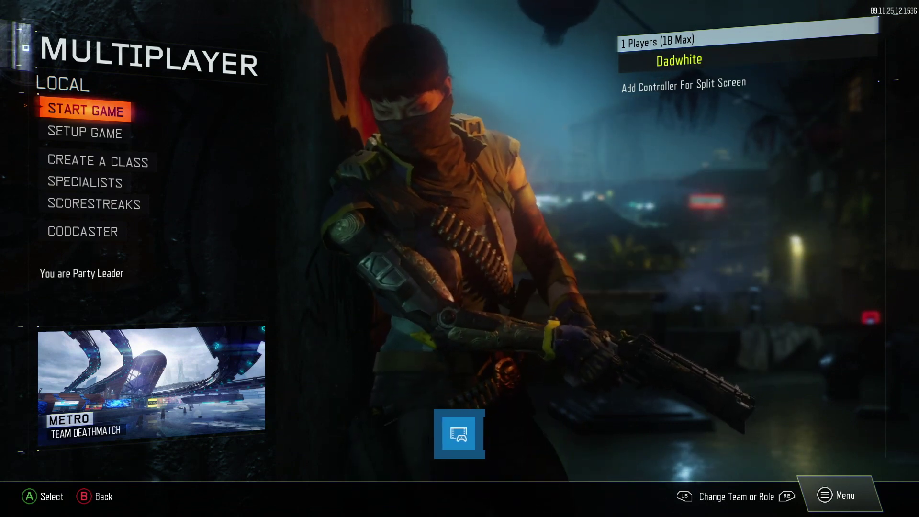
key("Escape")
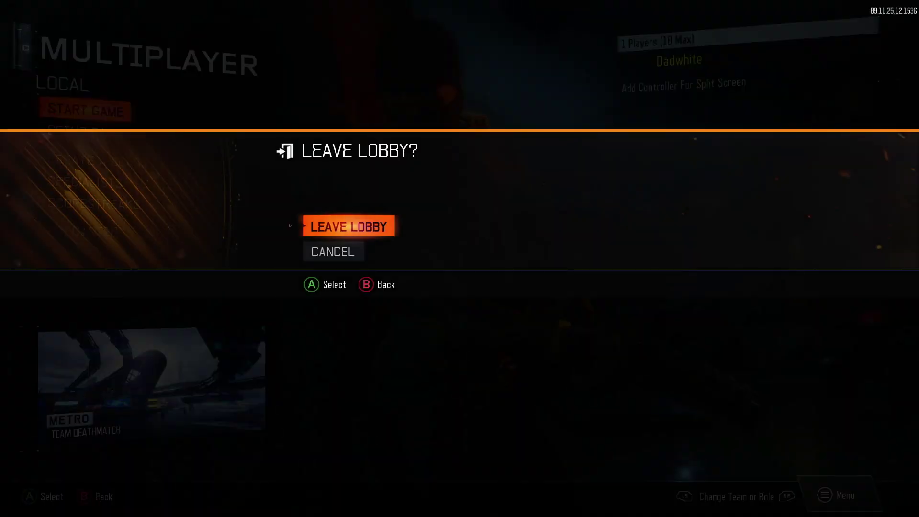
key("Escape")
- Open Specialists and browse the carousel from Seraph to Nomad with the H.I.V.E. weapon
key("Down")
key("Down")
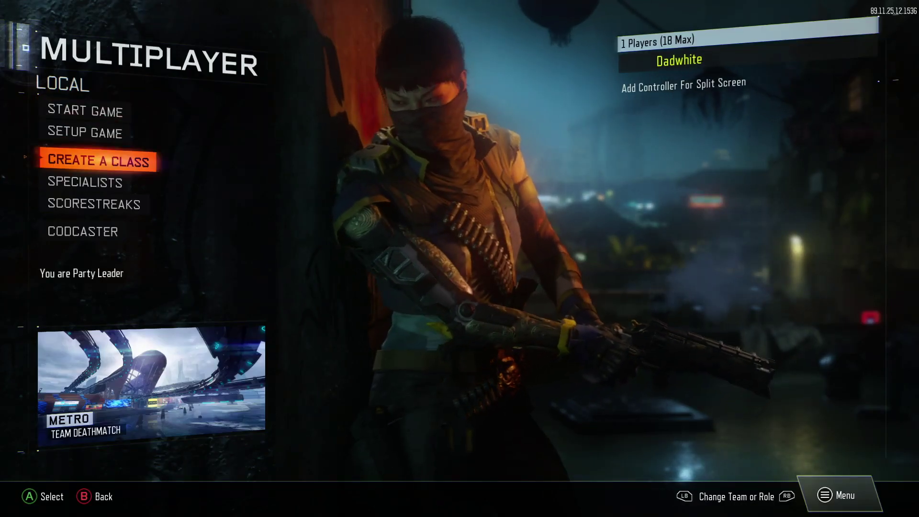
key("Down")
key("Return")
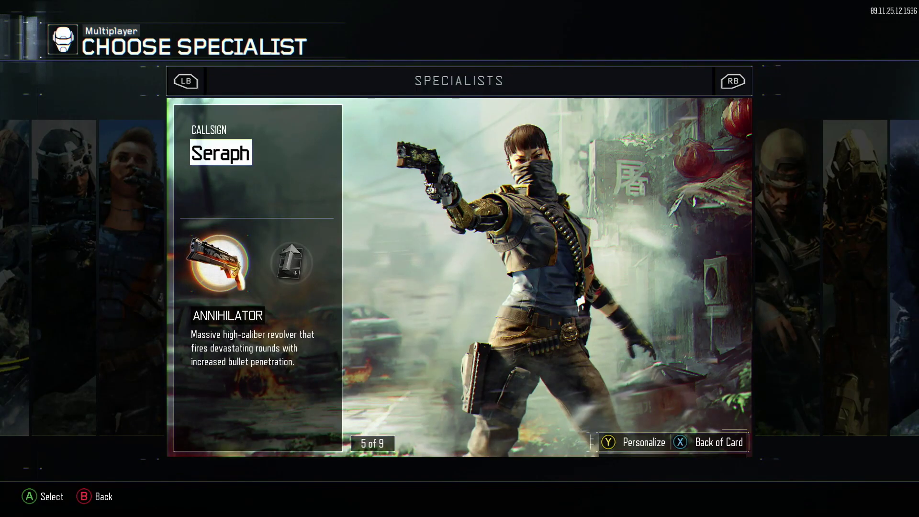
key("Right")
key("Left")
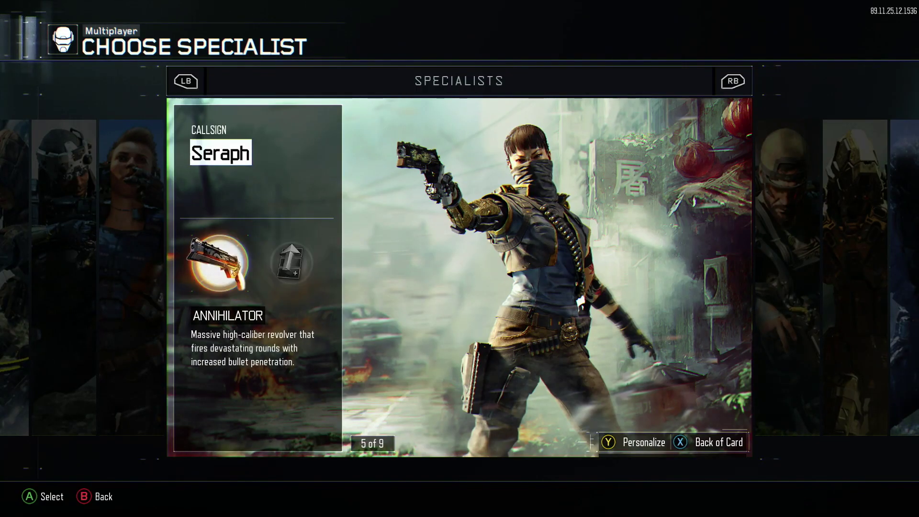
key("Right")
key("Right")
key("Left")
key("Left")
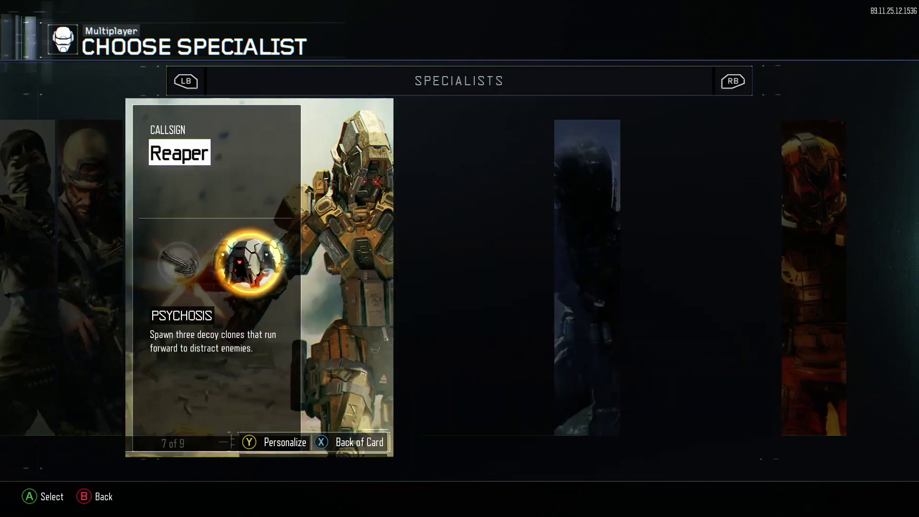
key("Left")
key("Left")
key("Right")
key("Right")
key("Right")
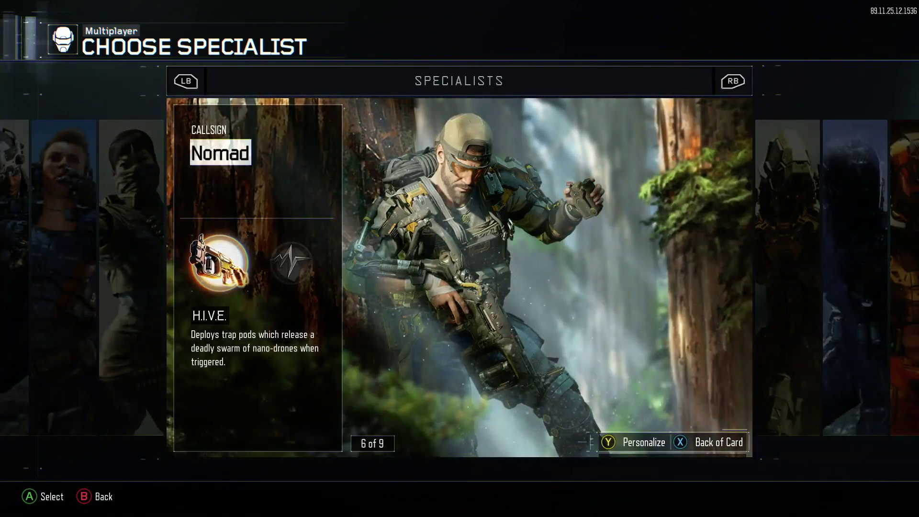
key("super")
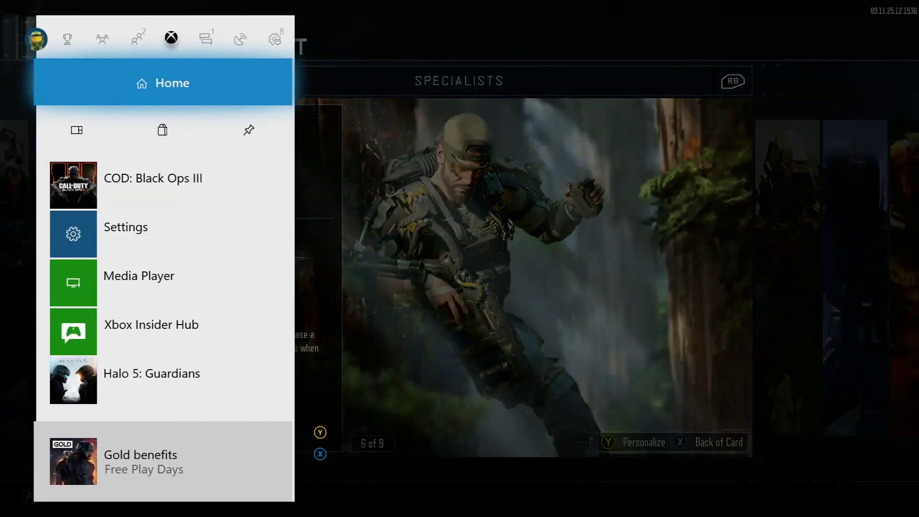
key("Escape")
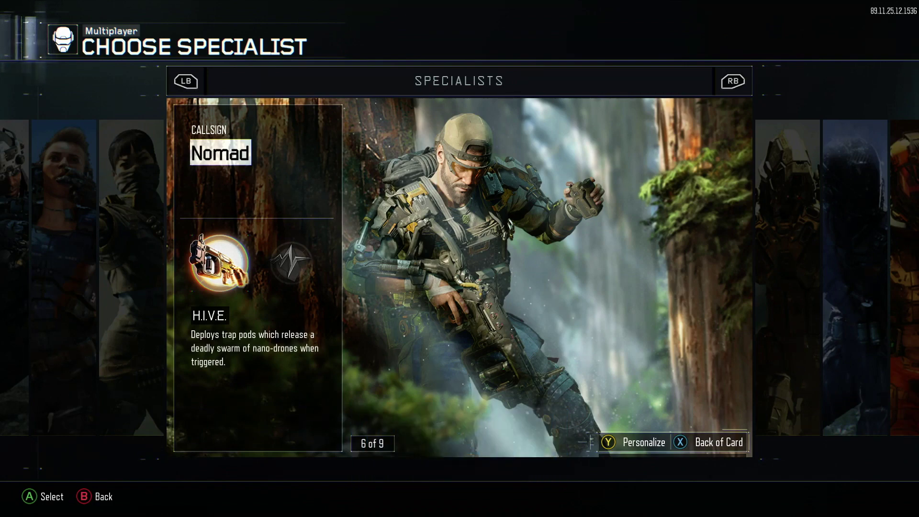
- From the guide over the game, go to All settings > System and move toward Storage
key("super")
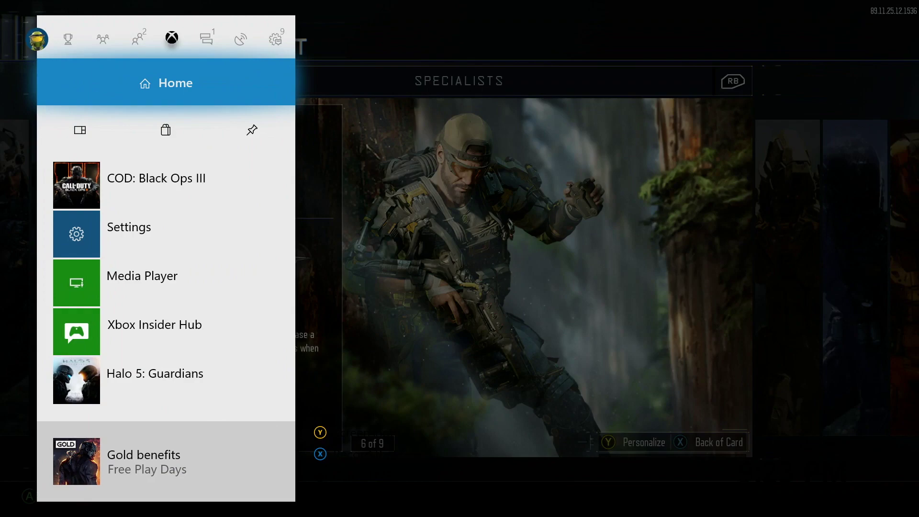
key("Right")
key("Right")
key("Right")
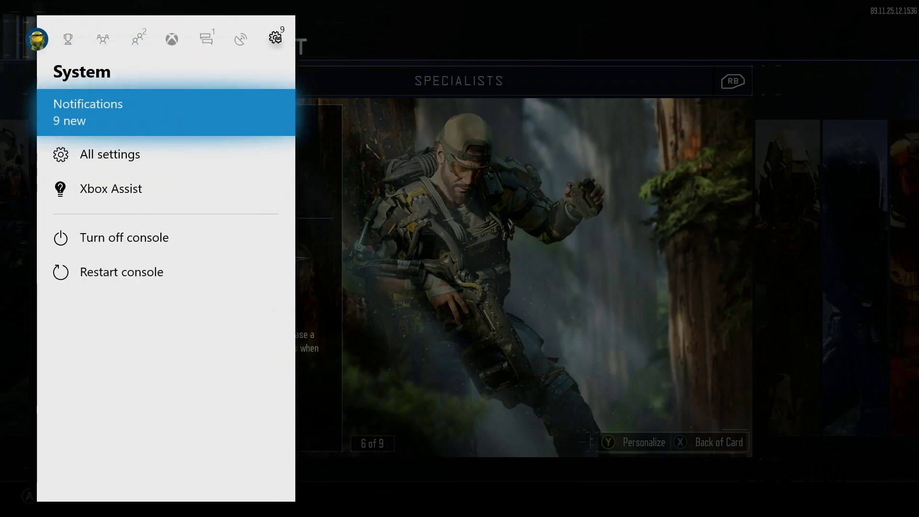
key("Down")
key("Return")
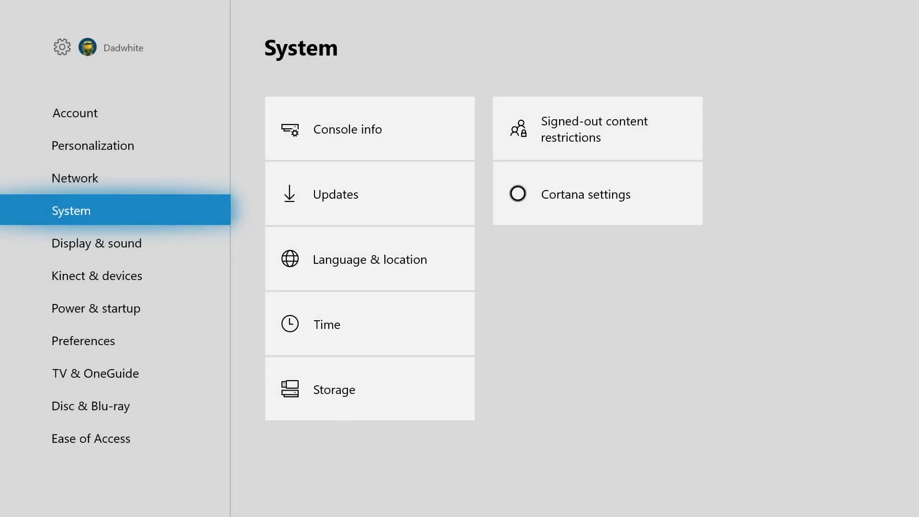
key("Down")
key("Up")
key("Right")
key("Down")
key("Down")
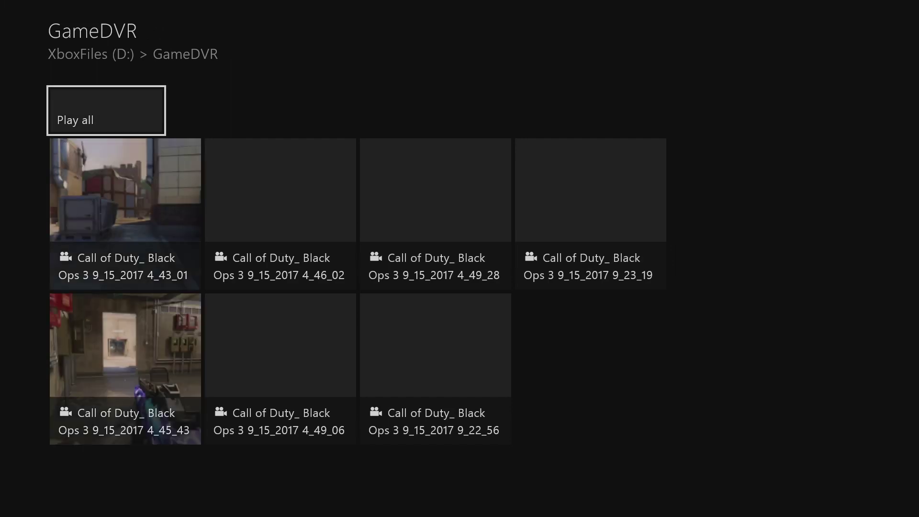
- Browse the GameDVR clip tiles from 4_46_02 to the 4_49_06 clip
key("Down")
key("Right")
key("Right")
key("Right")
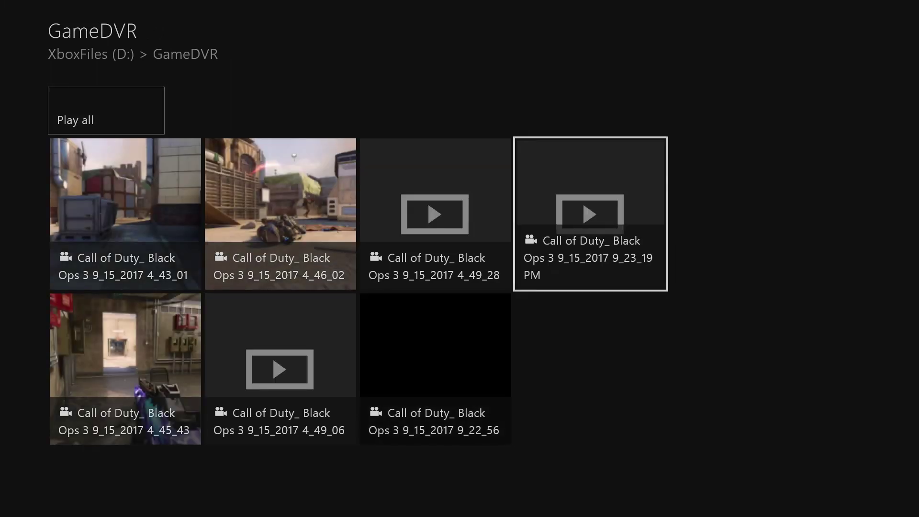
key("Down")
key("Left")
key("Left")
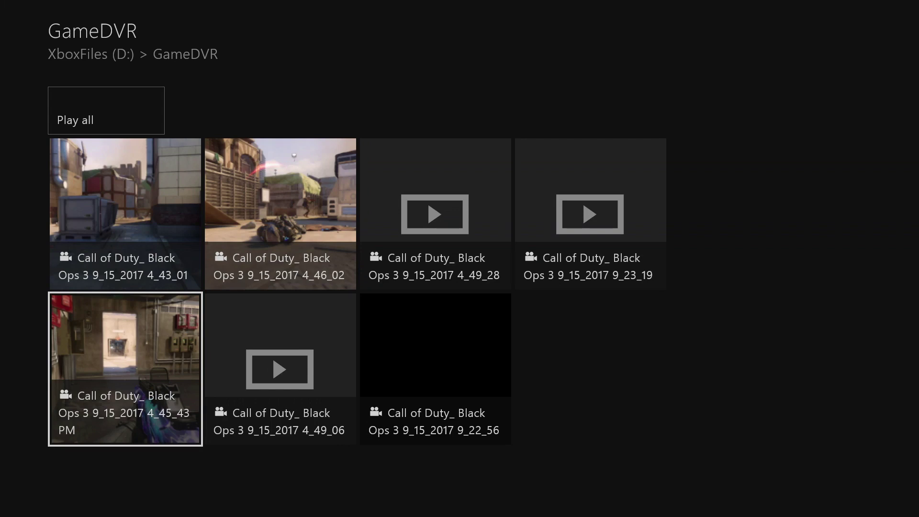
key("Right")
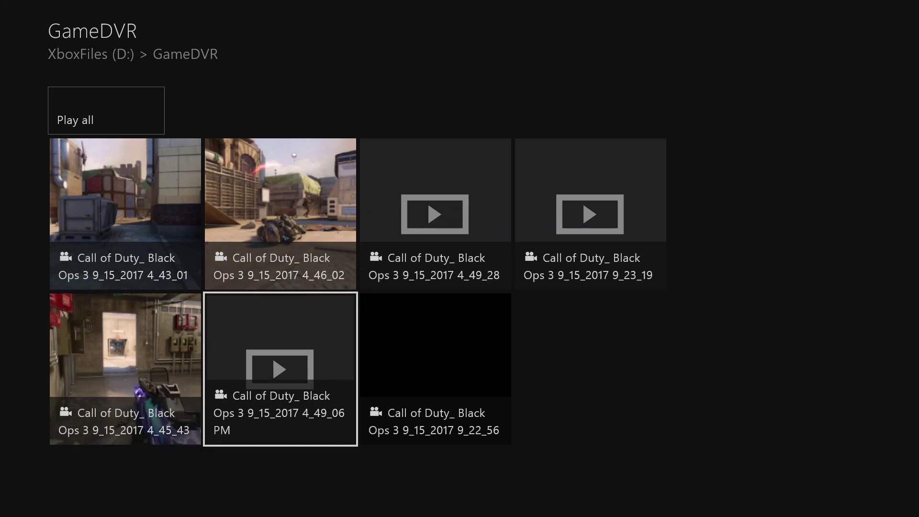
key("super")
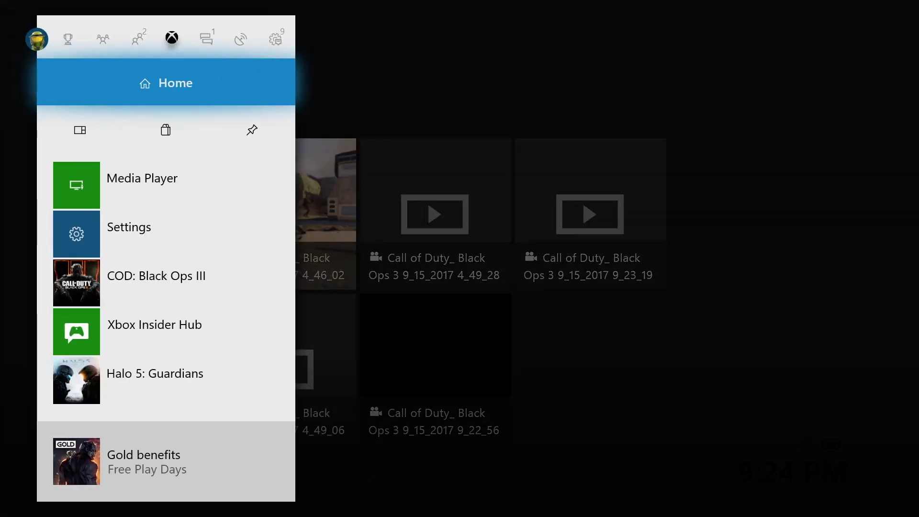
key("Escape")
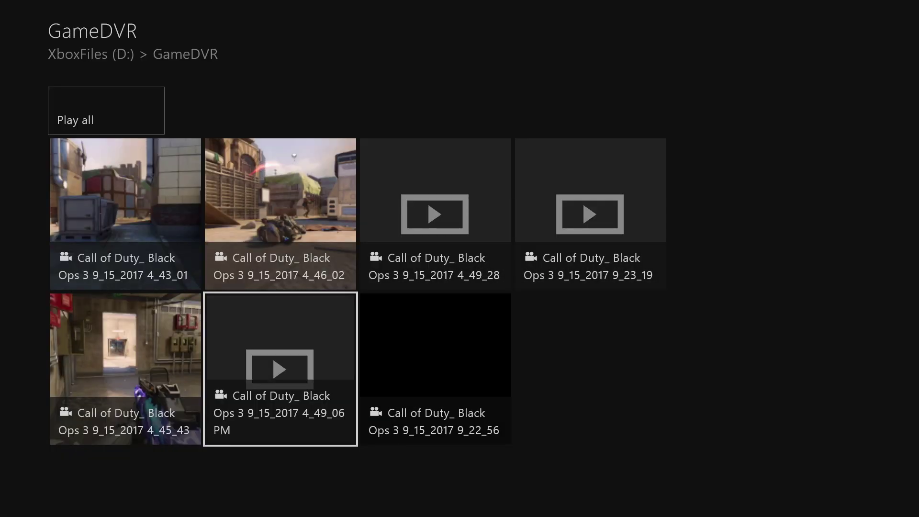
- Play clip 4_49_06, view Media Player options, then open the guide's Broadcast & capture section
key("Return")
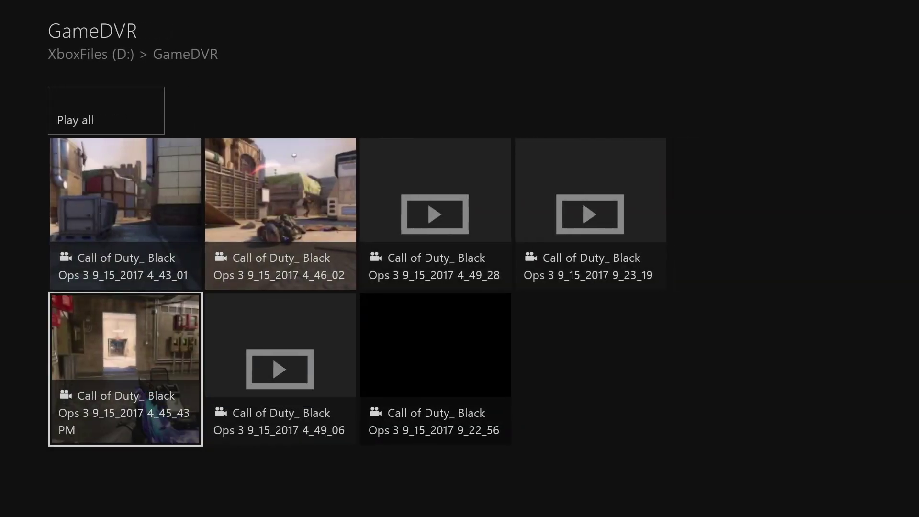
key("Menu")
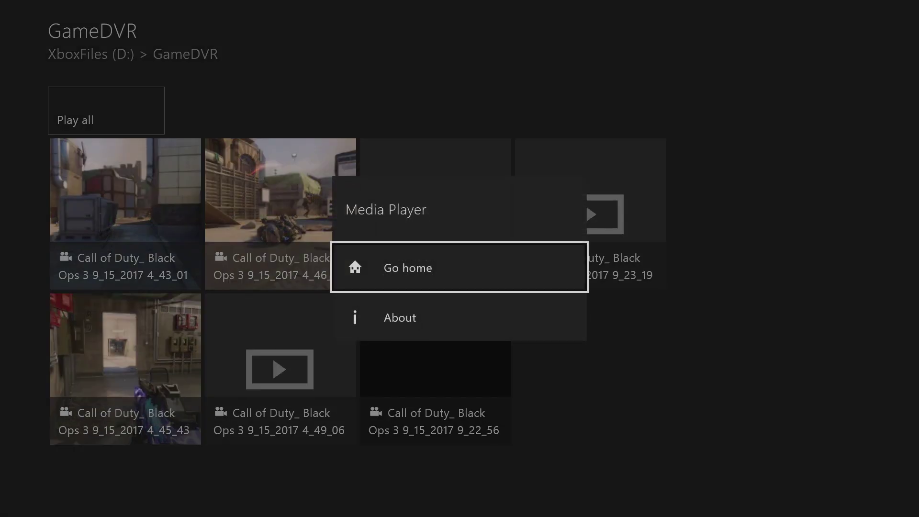
key("Escape")
key("Right")
key("Right")
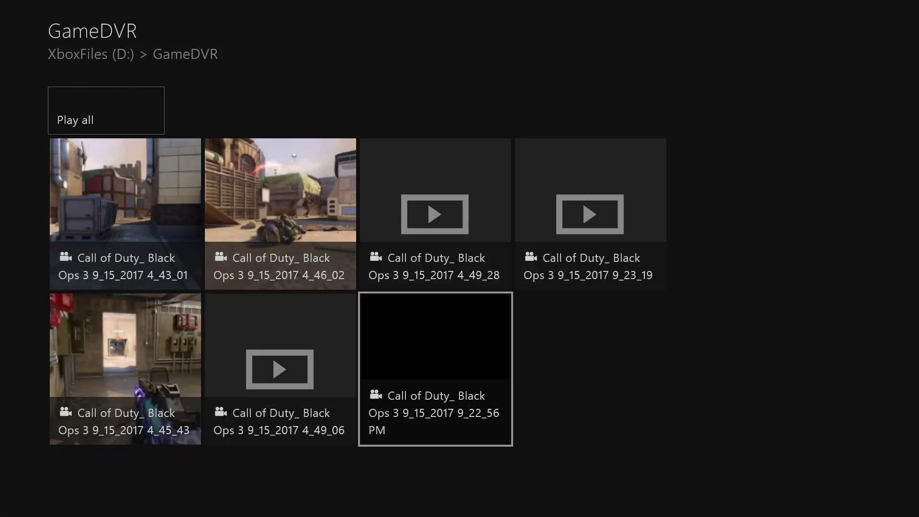
key("super")
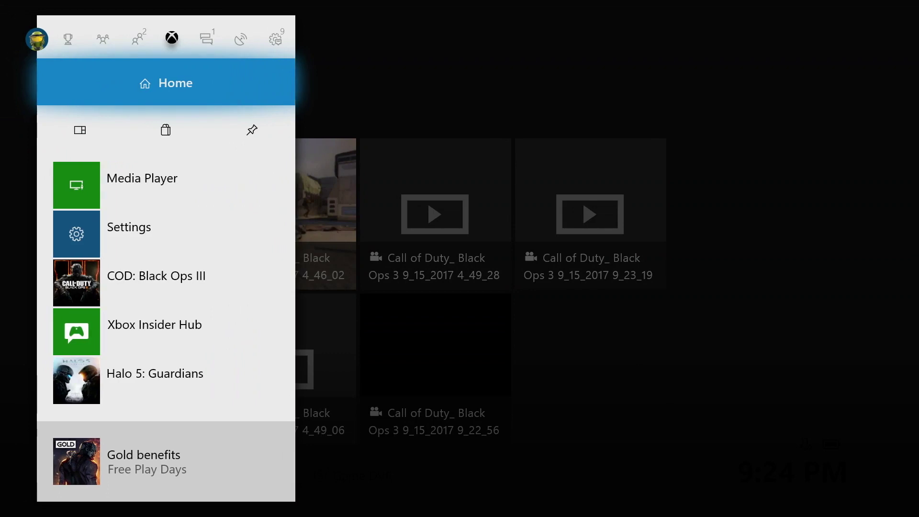
key("Right")
key("Right")
- Open Recent captures and view the newest clip's details
key("Down")
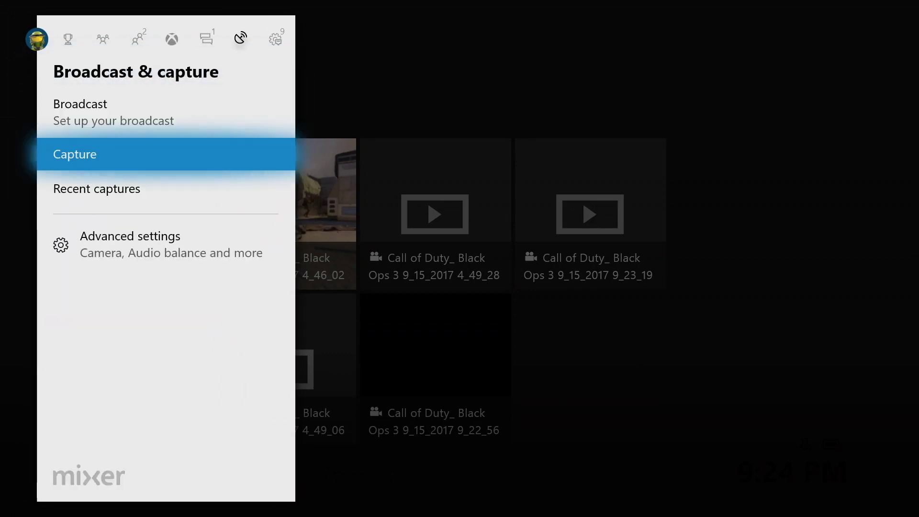
key("Down")
key("Return")
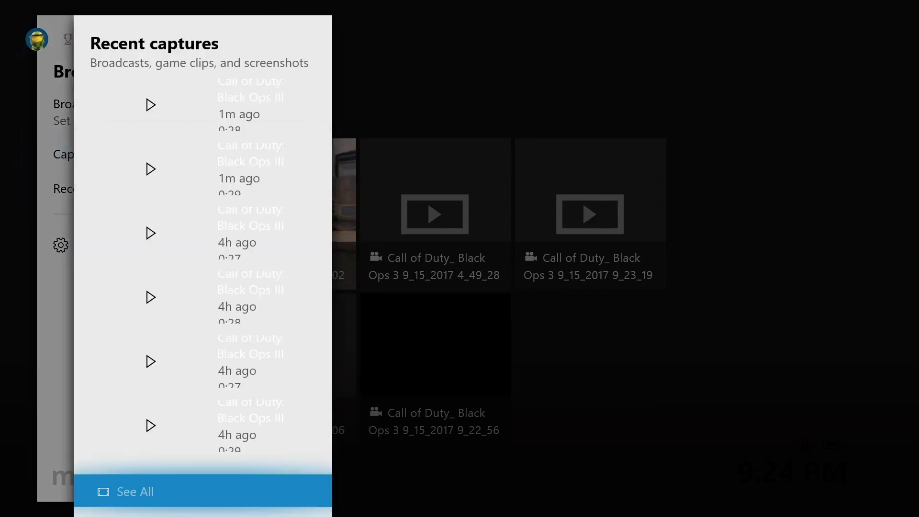
key("Down")
key("Down")
key("Up")
key("Up")
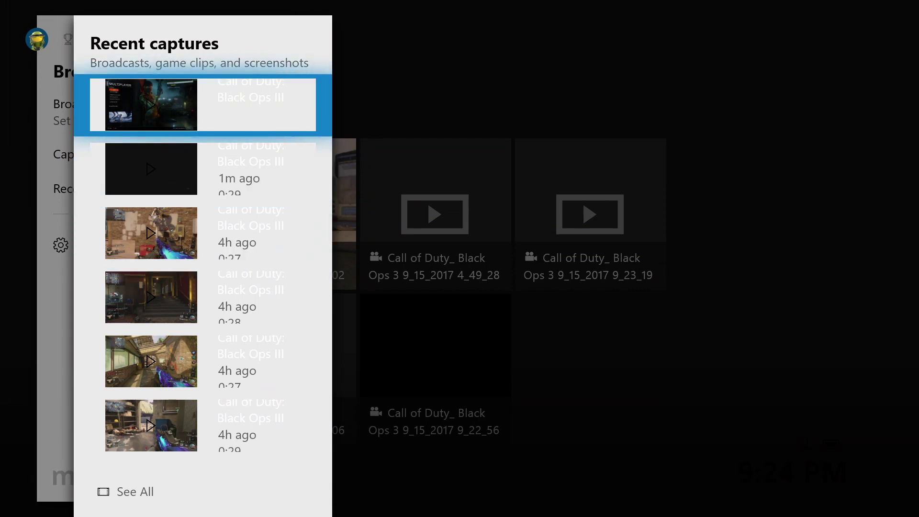
key("Return")
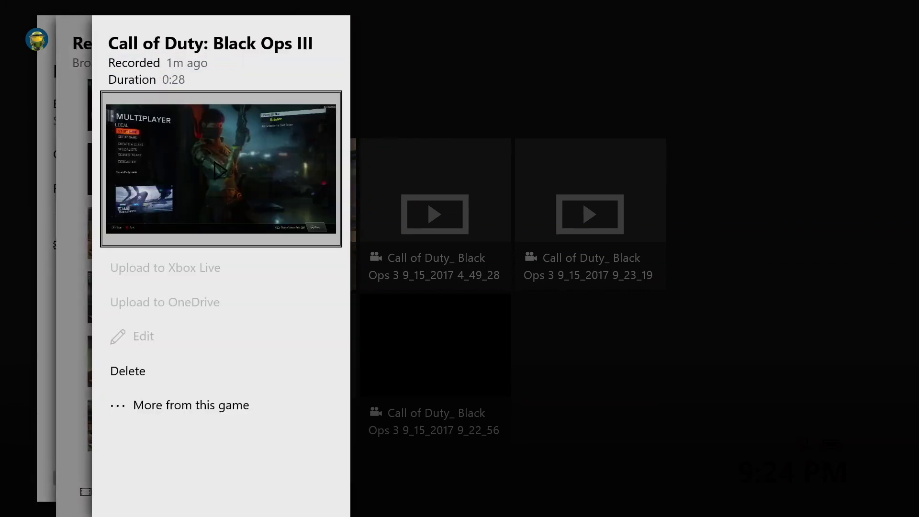
- Close the clip details and Recent captures, then switch the guide to System
key("Down")
key("Down")
key("Up")
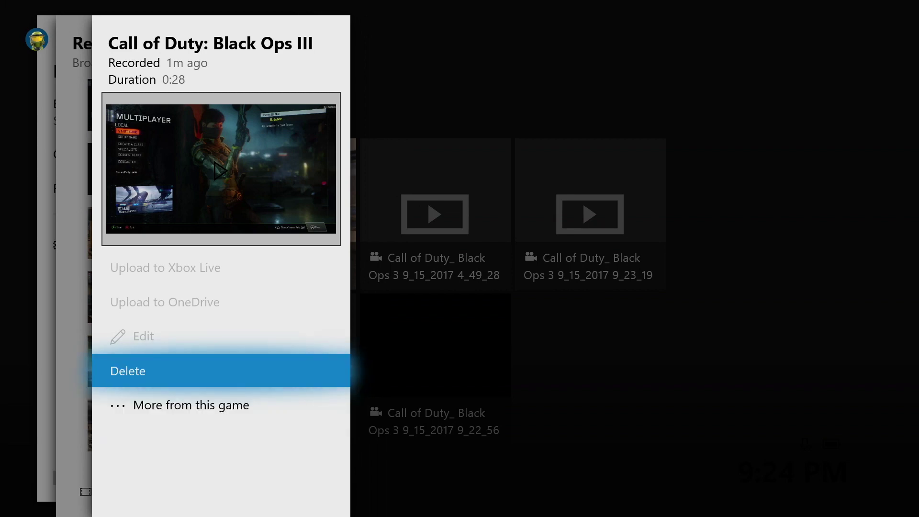
key("Up")
key("Escape")
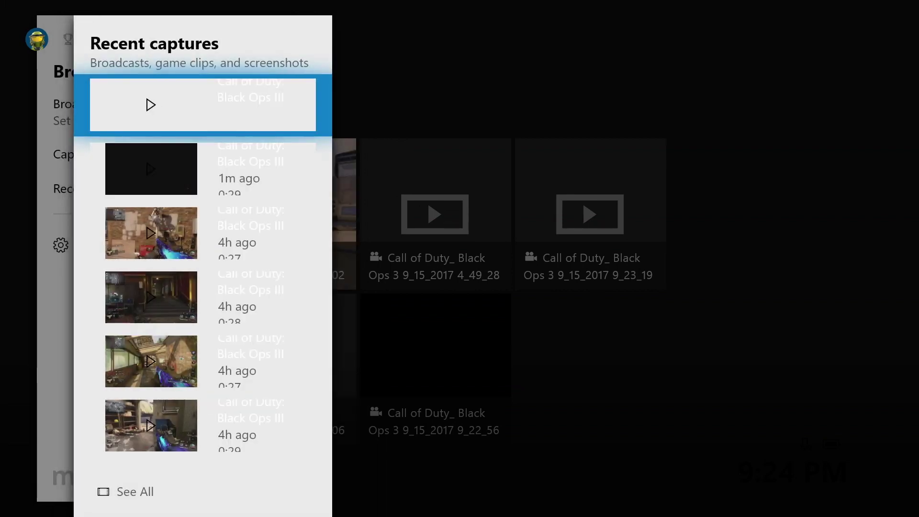
key("Escape")
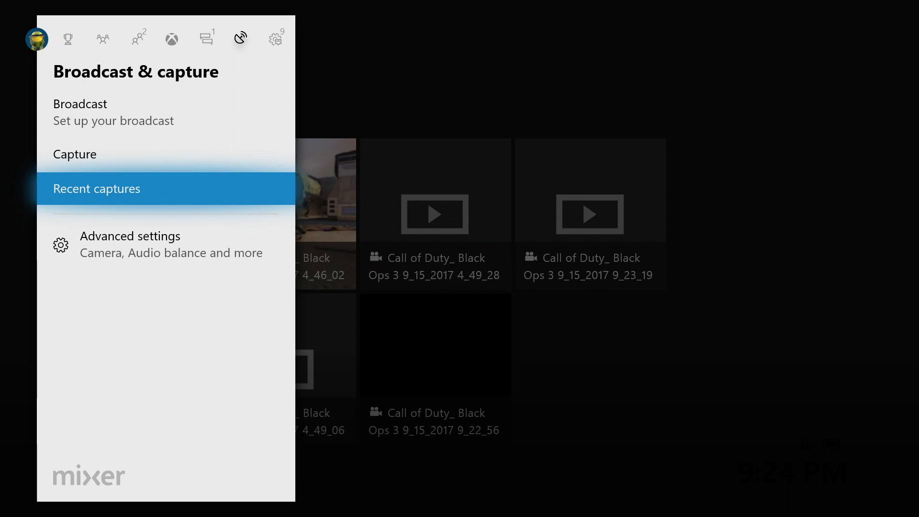
key("Up")
key("Up")
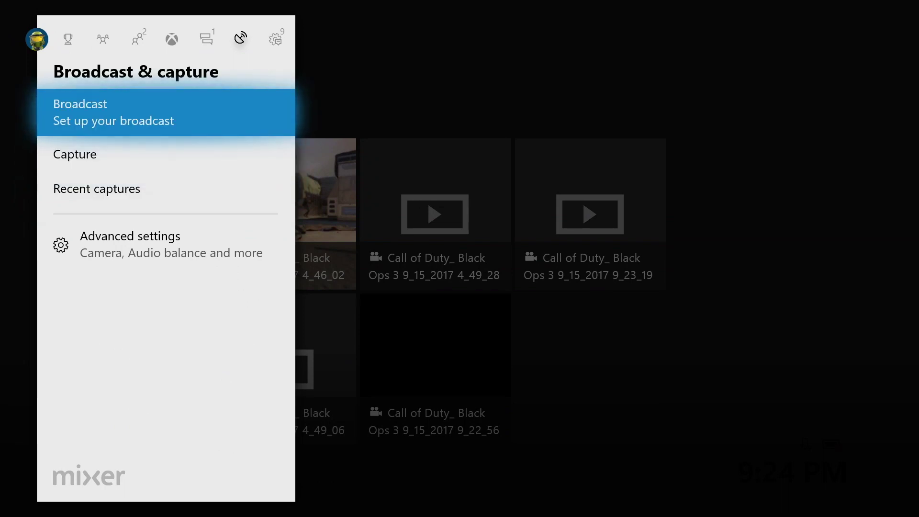
key("Right")
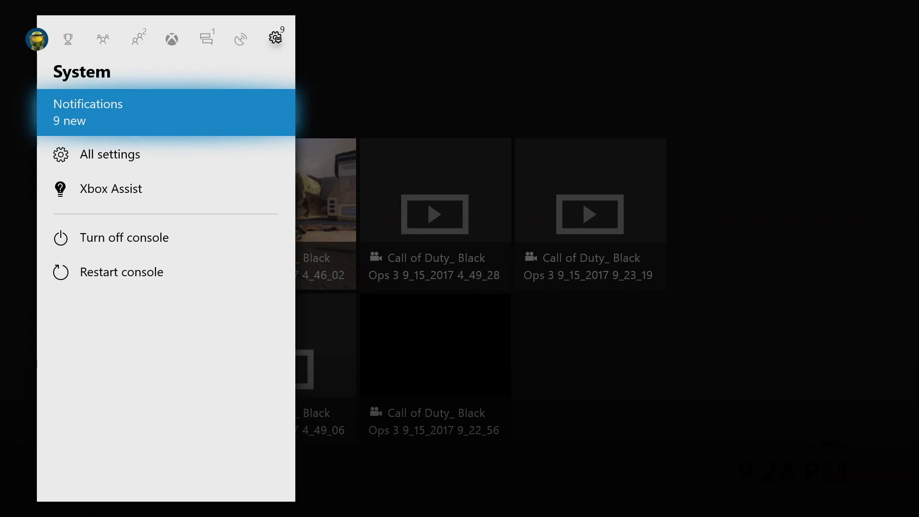
- Open All settings briefly, then return to the dashboard Home screen
key("Down")
key("Down")
key("Up")
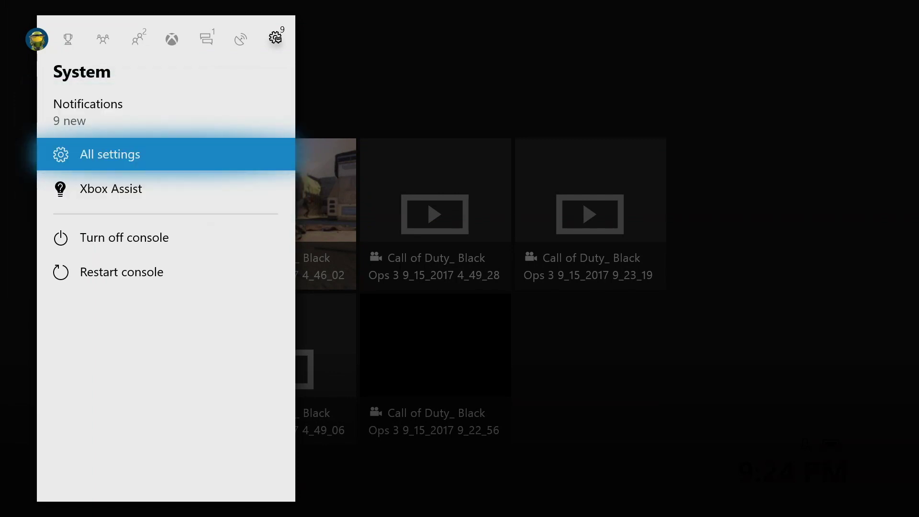
key("Return")
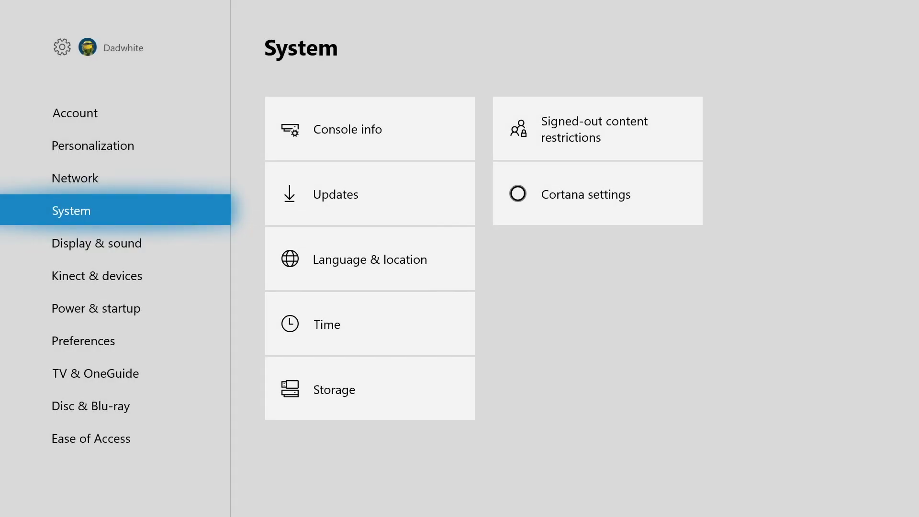
key("Down")
key("Up")
key("super")
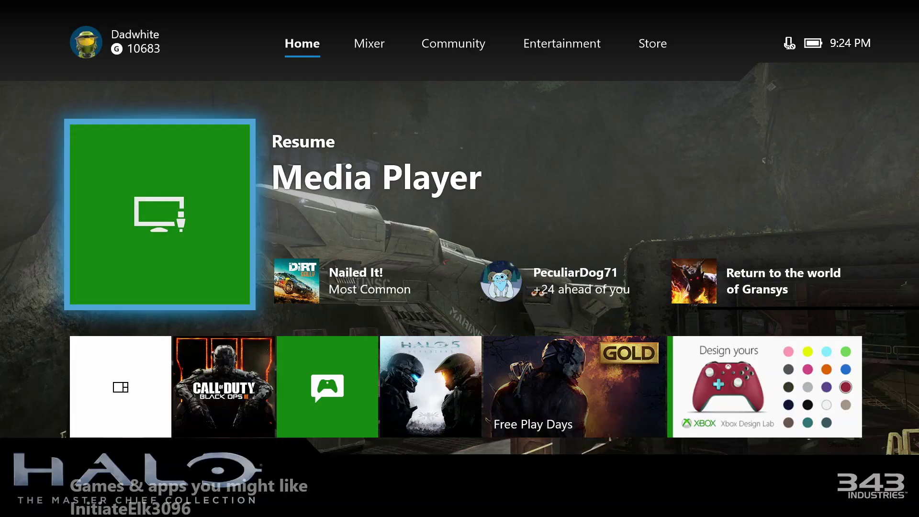
key("Down")
key("Down")
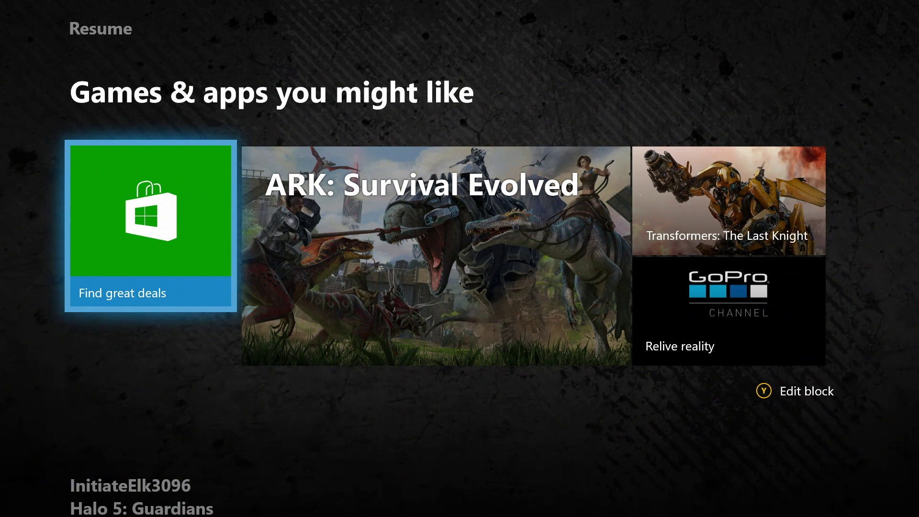
- From the guide, open All settings > System > Storage to compare the drives
key("super")
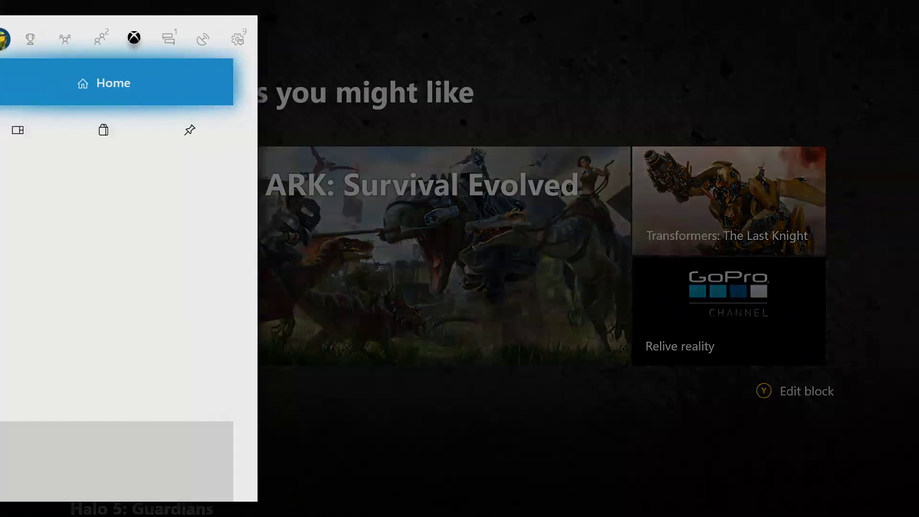
key("Right")
key("Right")
key("Right")
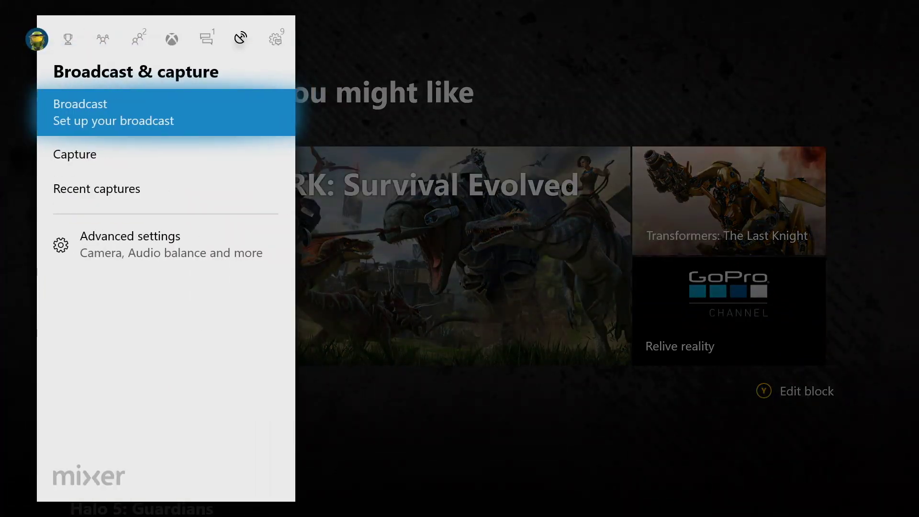
key("Down")
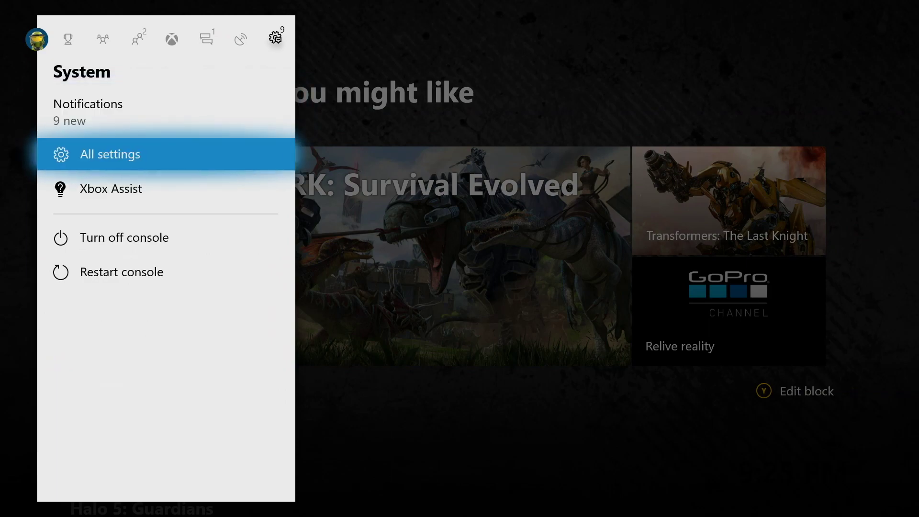
key("Return")
key("Right")
key("Down")
key("Down")
key("Down")
key("Down")
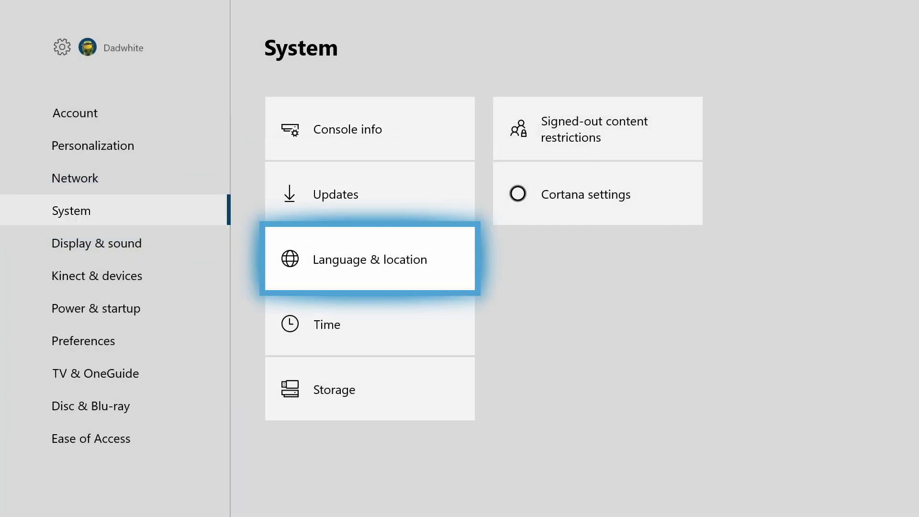
key("Return")
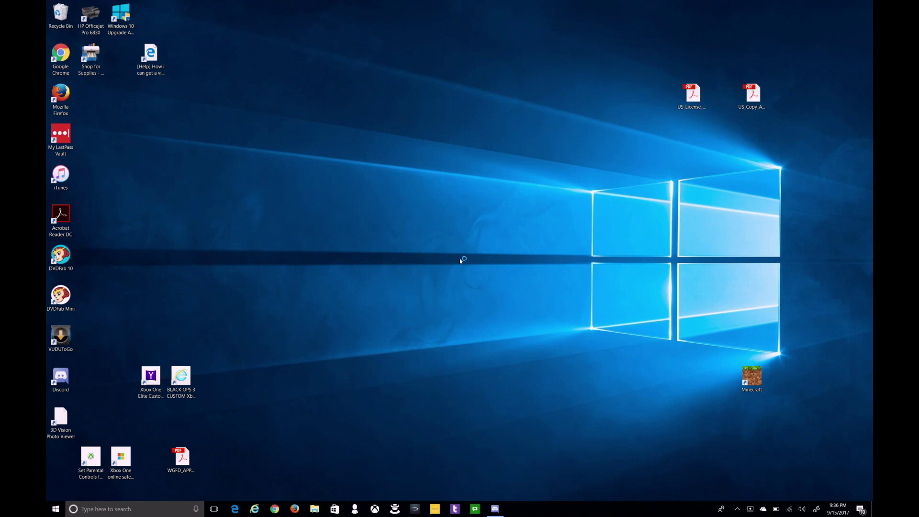
- Open File Explorer from Start, select XboxFiles (D:), and enter its GameDVR folder
key("super")
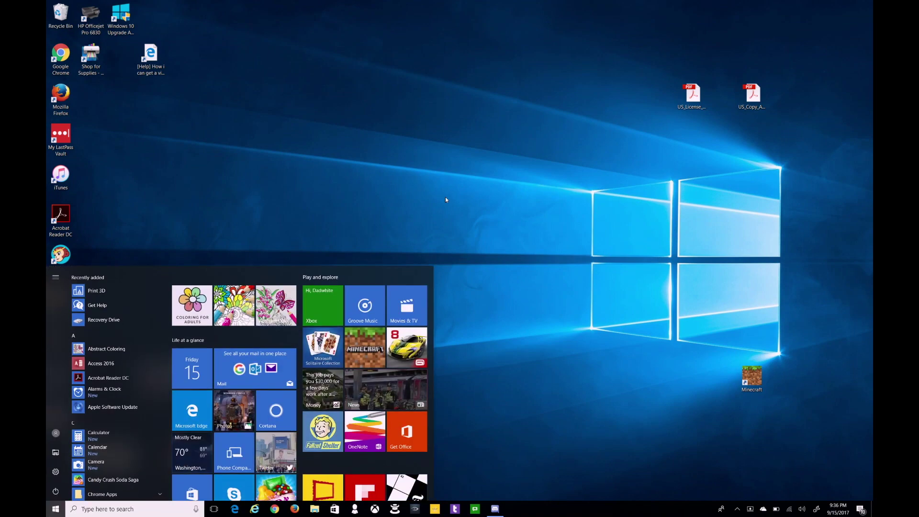
left_click(316, 509)
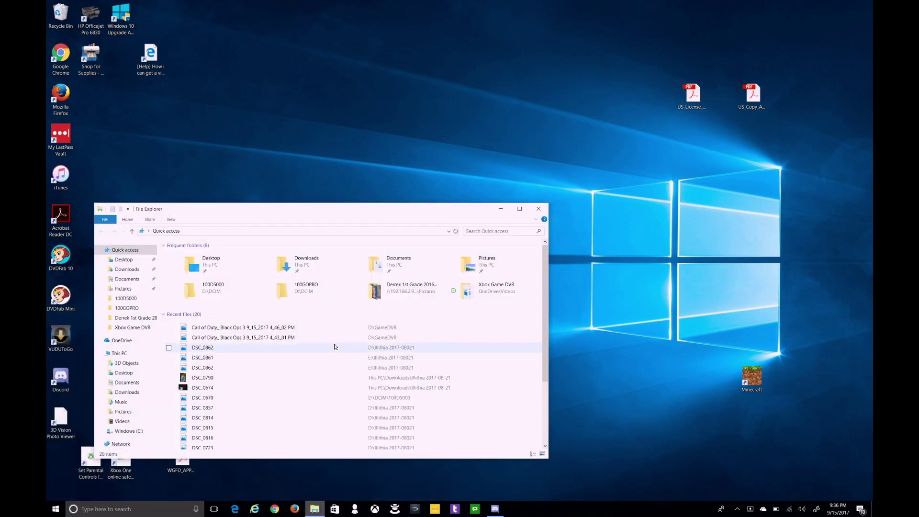
left_click_drag(297, 215, 383, 135)
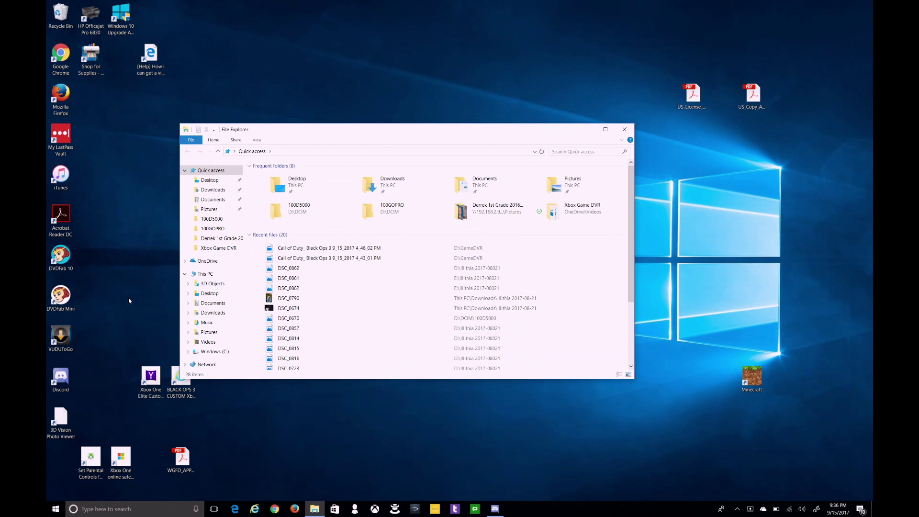
left_click(188, 352)
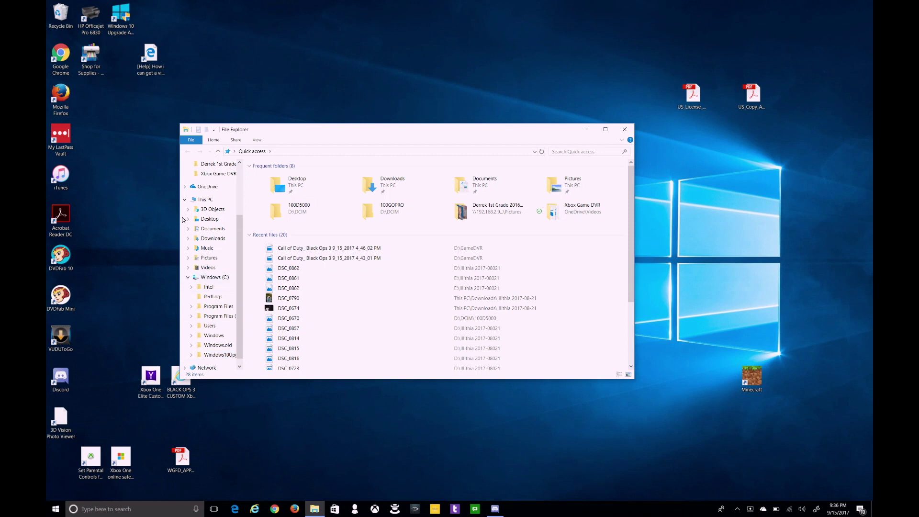
scroll(196, 278, "down", 1)
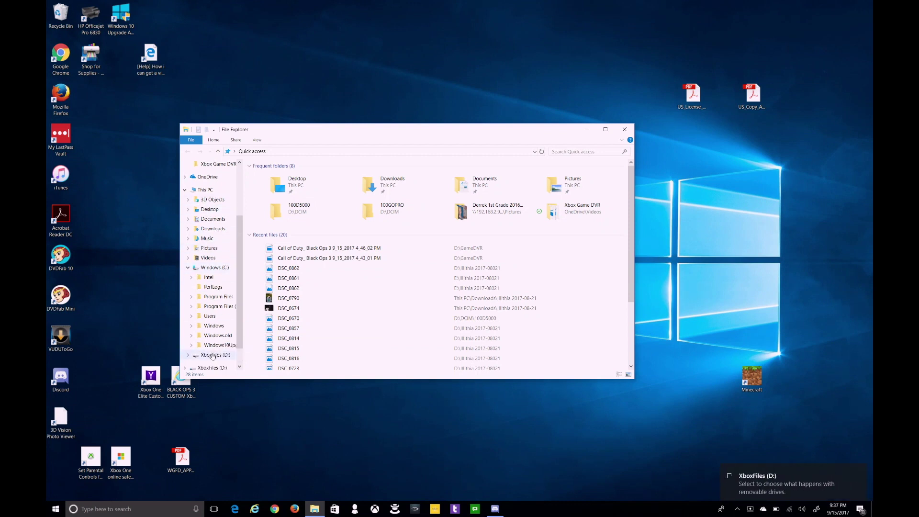
left_click(213, 356)
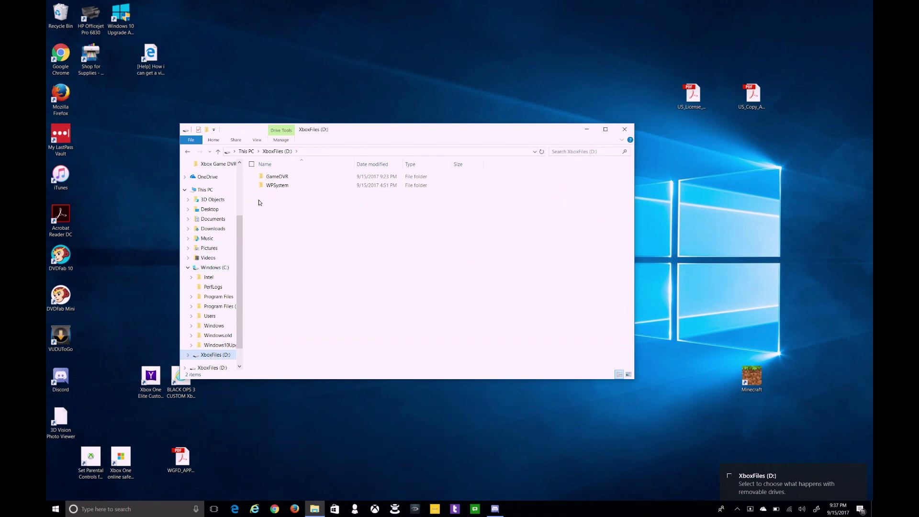
double_click(273, 177)
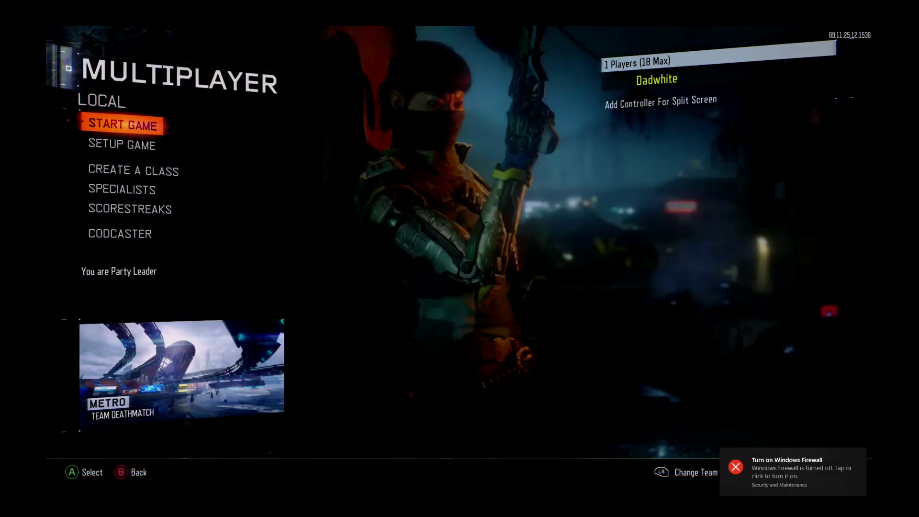
- Skip the 9_22_56 PM clip ahead to about 0:20, exit full screen, and close Movies & TV
key("space")
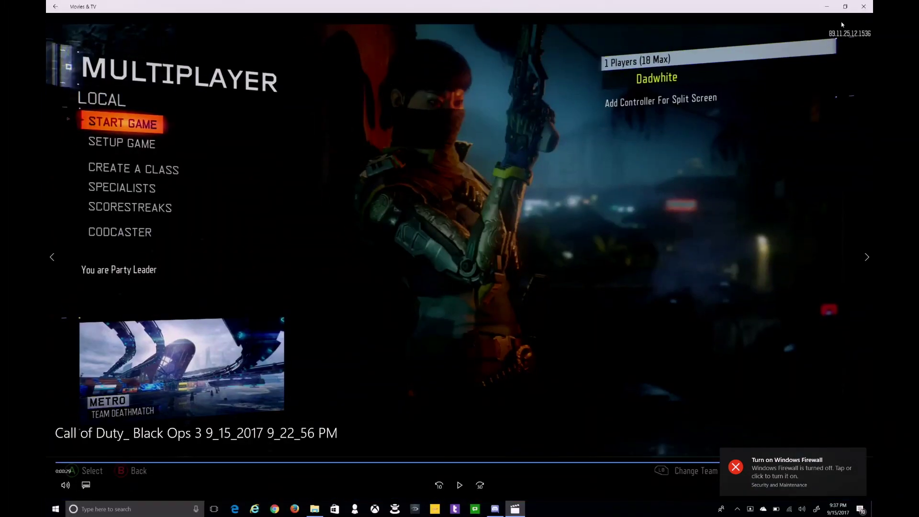
left_click(867, 8)
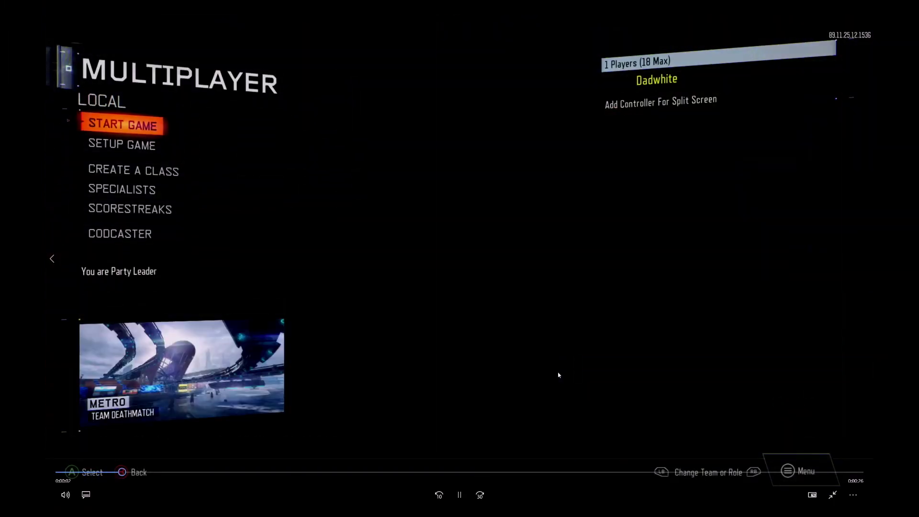
left_click(567, 473)
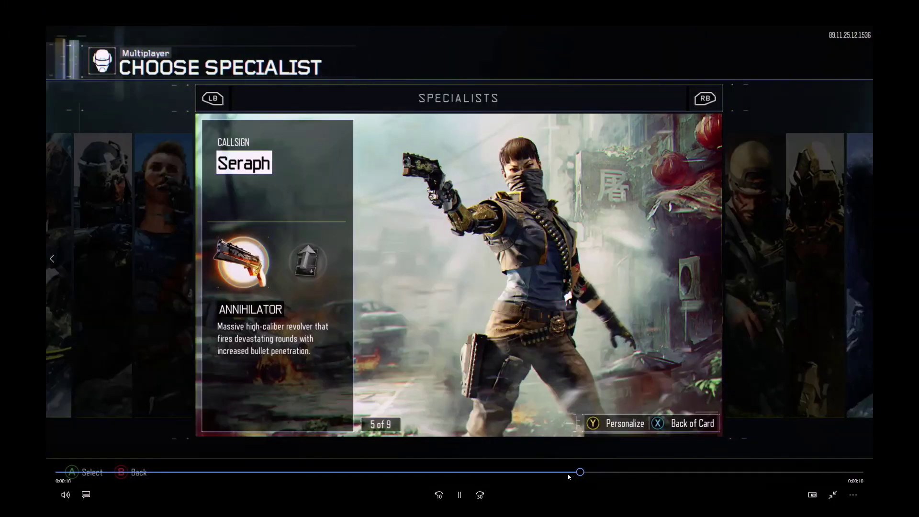
left_click(651, 474)
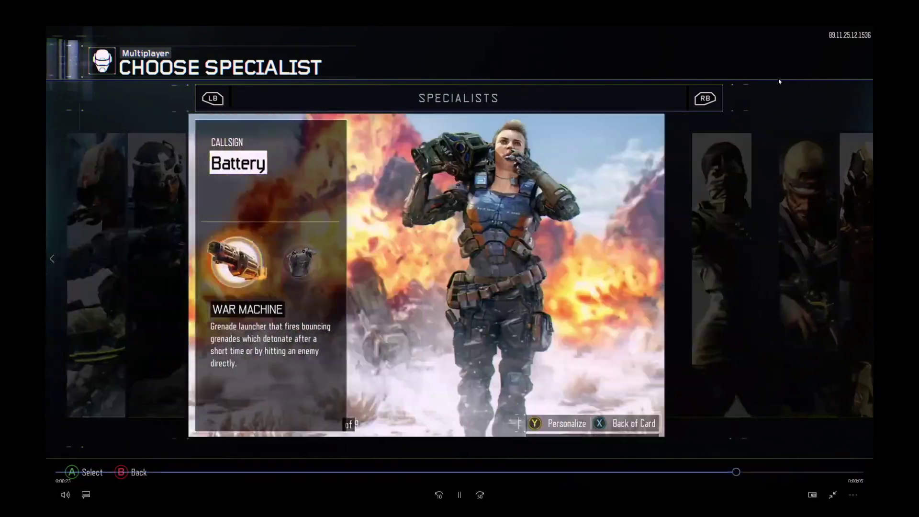
key("Escape")
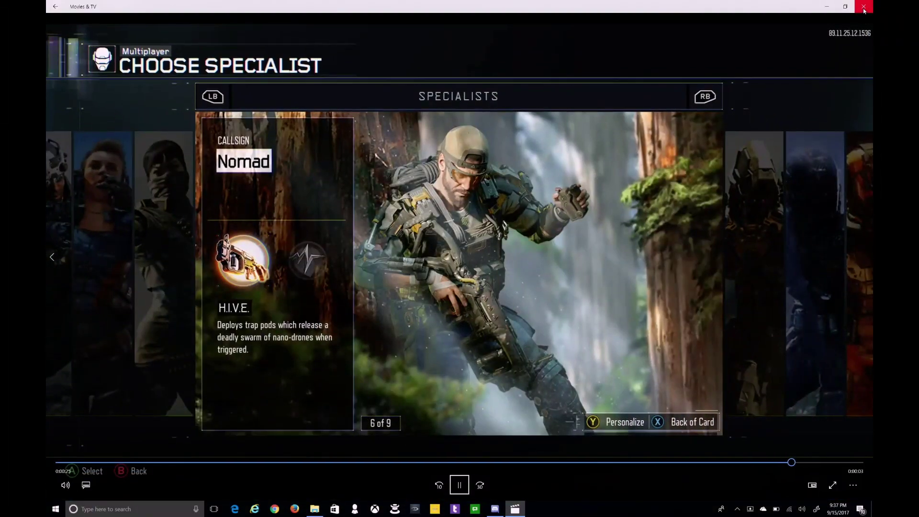
left_click(864, 10)
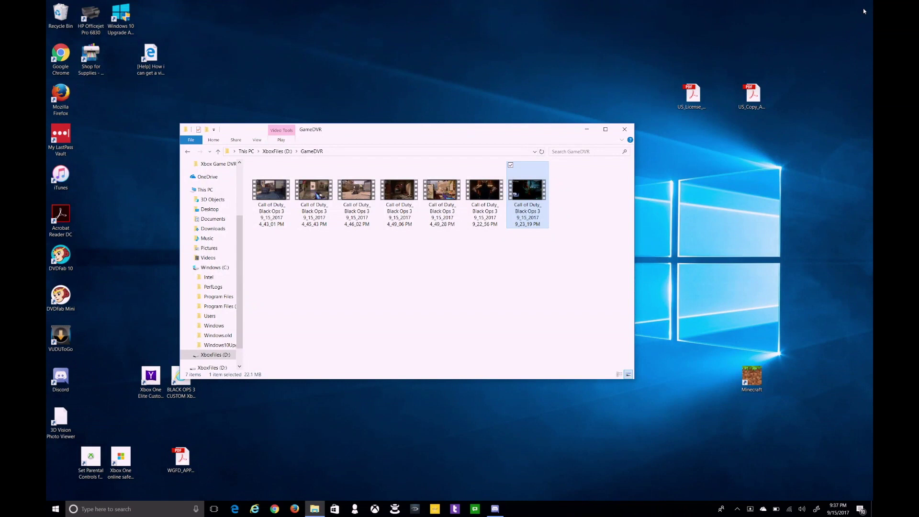
- Play the 4_46_02 PM Black Ops 3 clip, skip to about 0:17, then exit and close Movies & TV
double_click(351, 191)
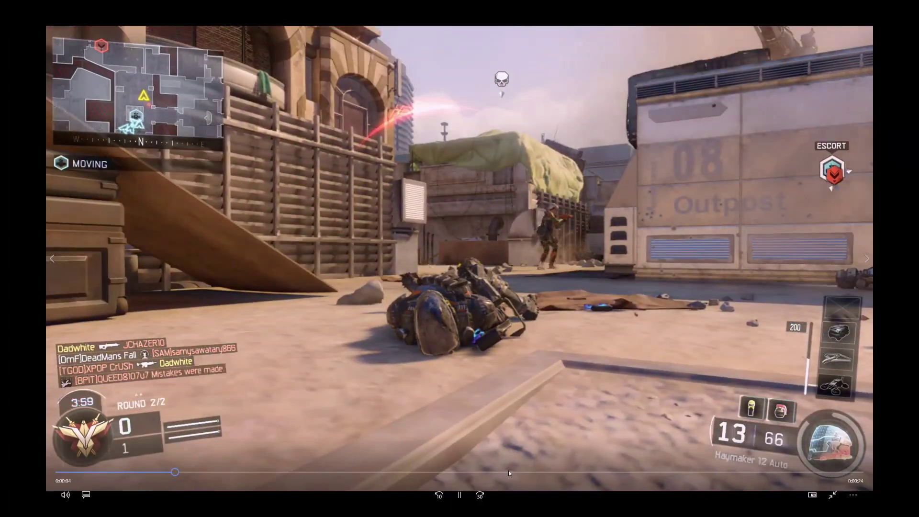
left_click(509, 471)
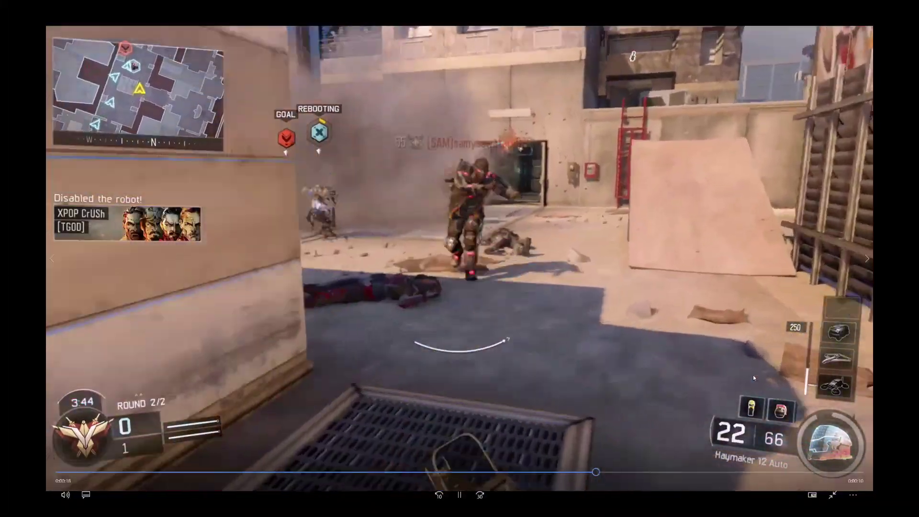
key("Escape")
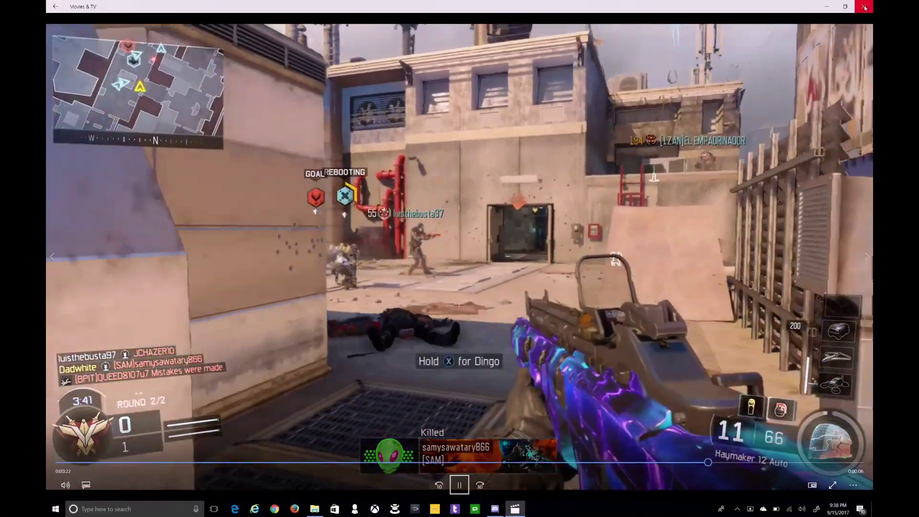
left_click(864, 6)
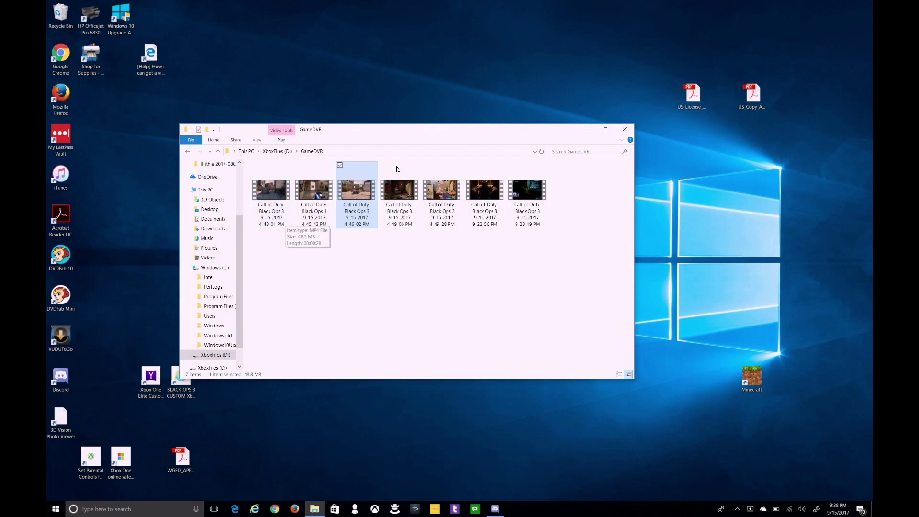
- Close the GameDVR File Explorer window to return to the Windows 10 desktop
left_click(631, 131)
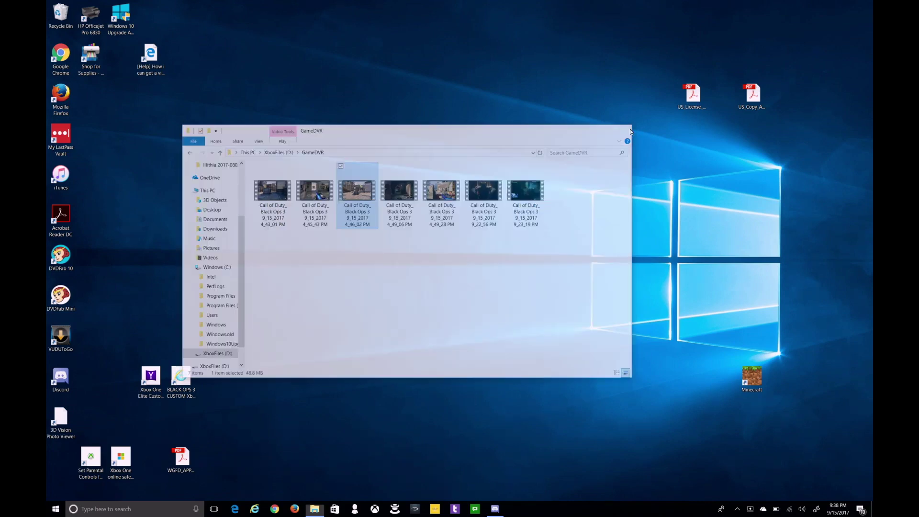